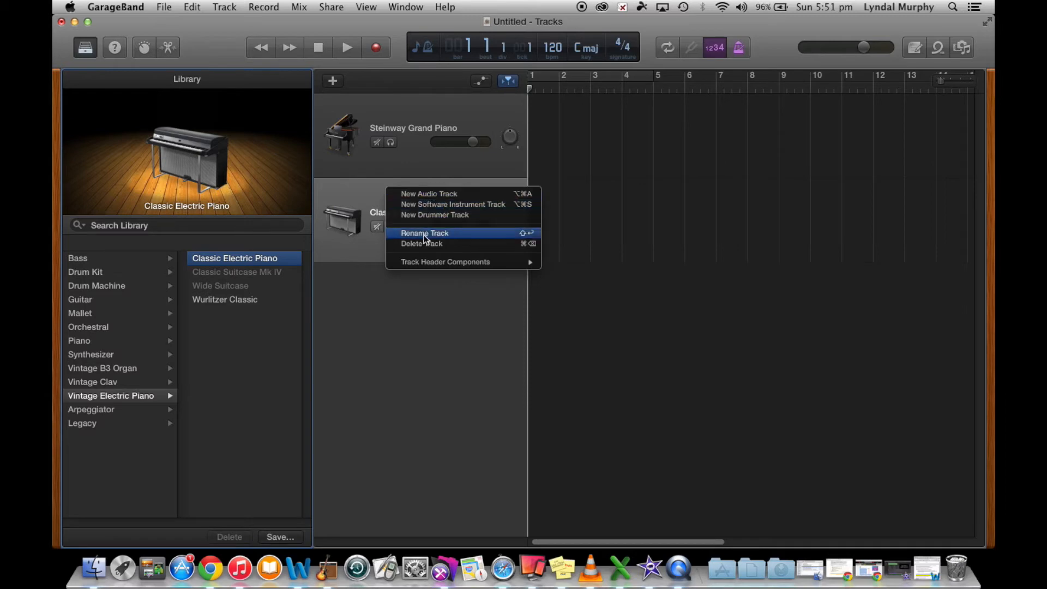
- Delete the Classic Electric Piano track and show the library's Piano sounds for the remaining track
left_click(434, 245)
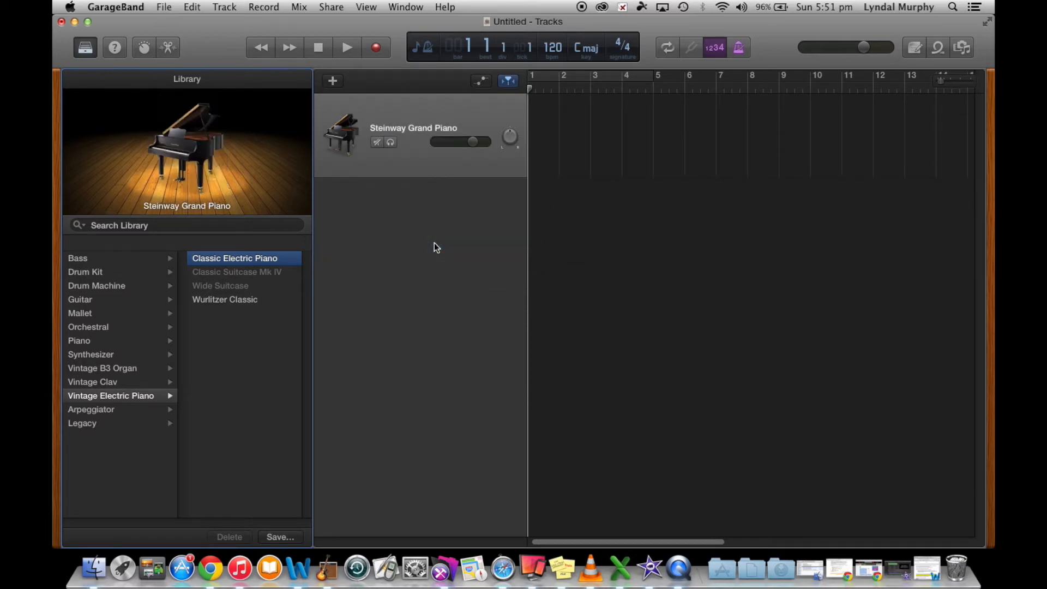
left_click(109, 343)
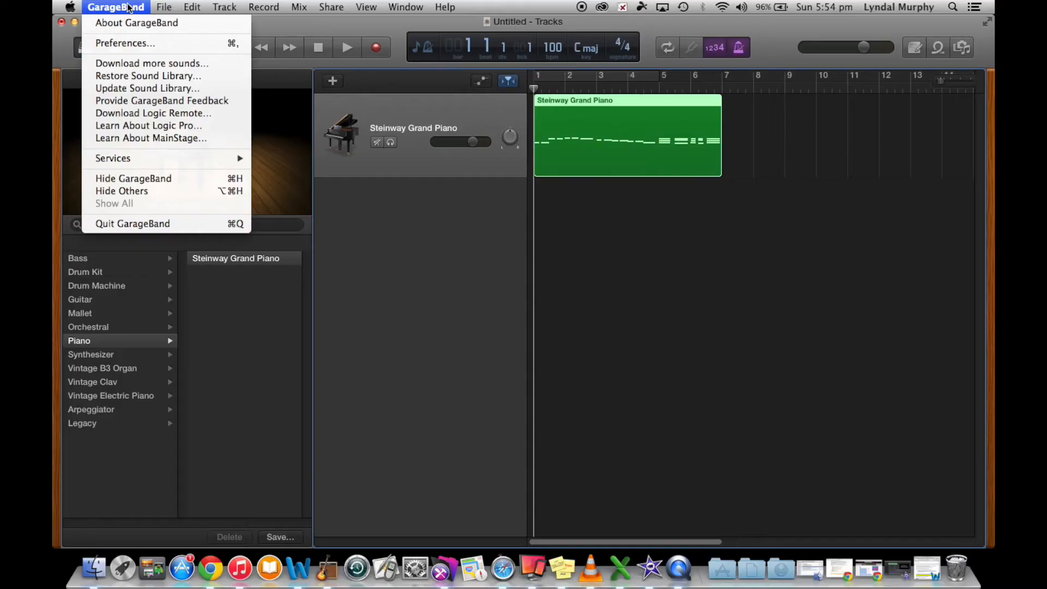
- Open the preferences and examine the output and input devices available in the Audio/MIDI settings
left_click(132, 43)
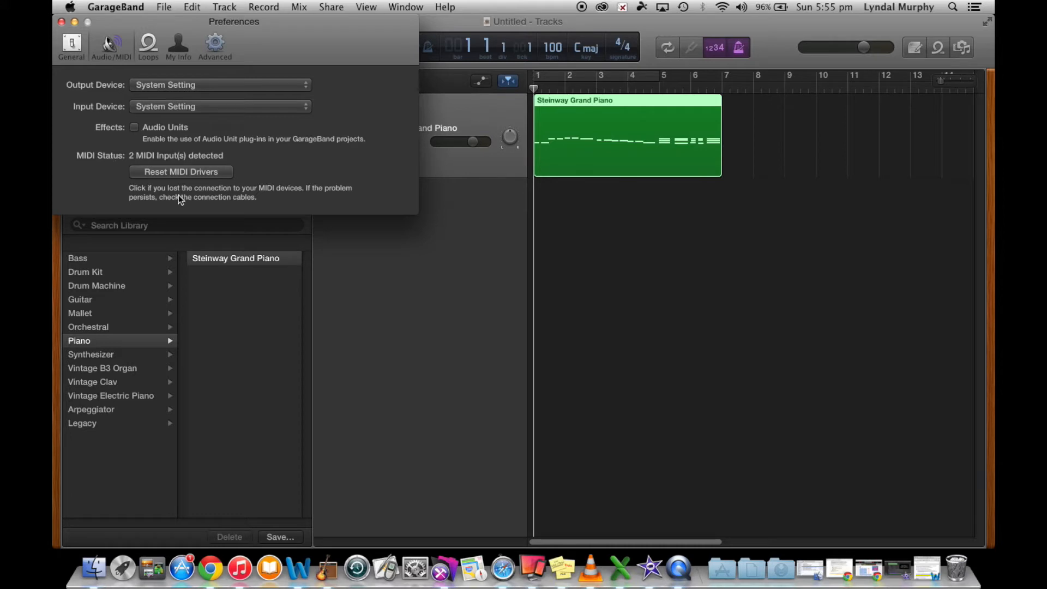
left_click(307, 87)
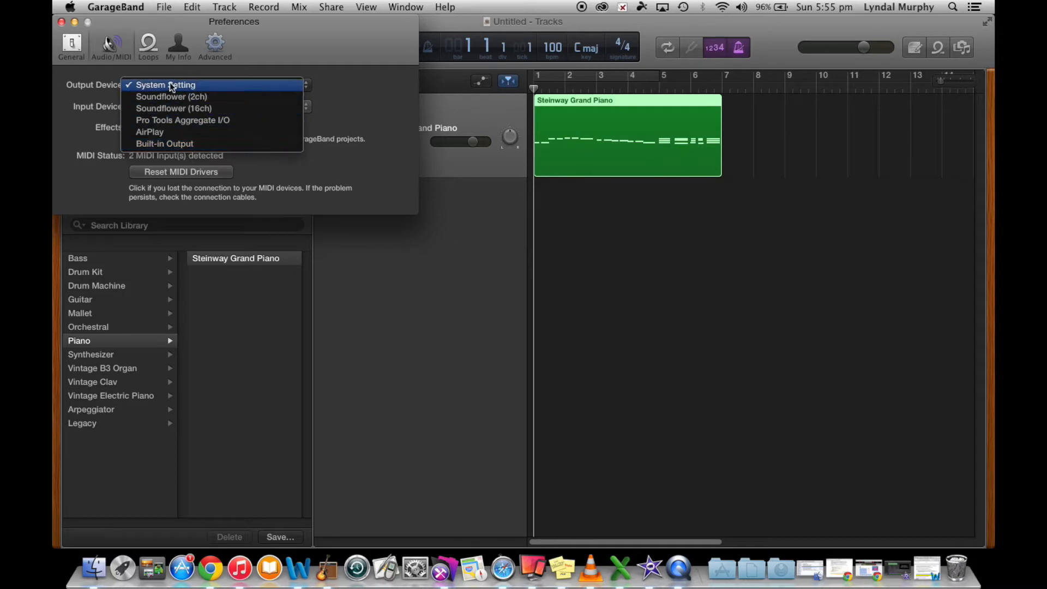
left_click(362, 70)
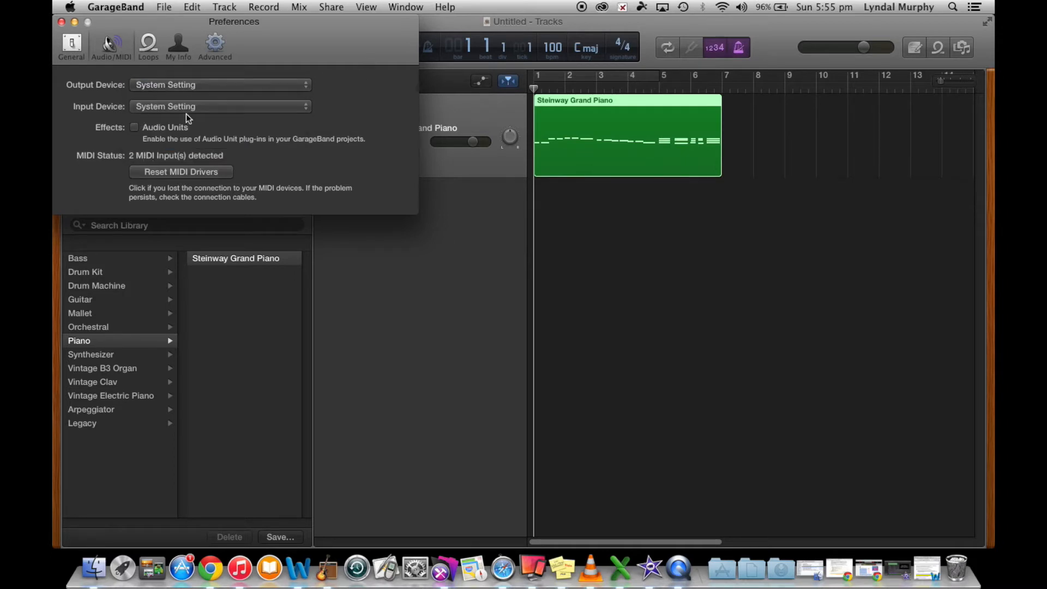
left_click(304, 109)
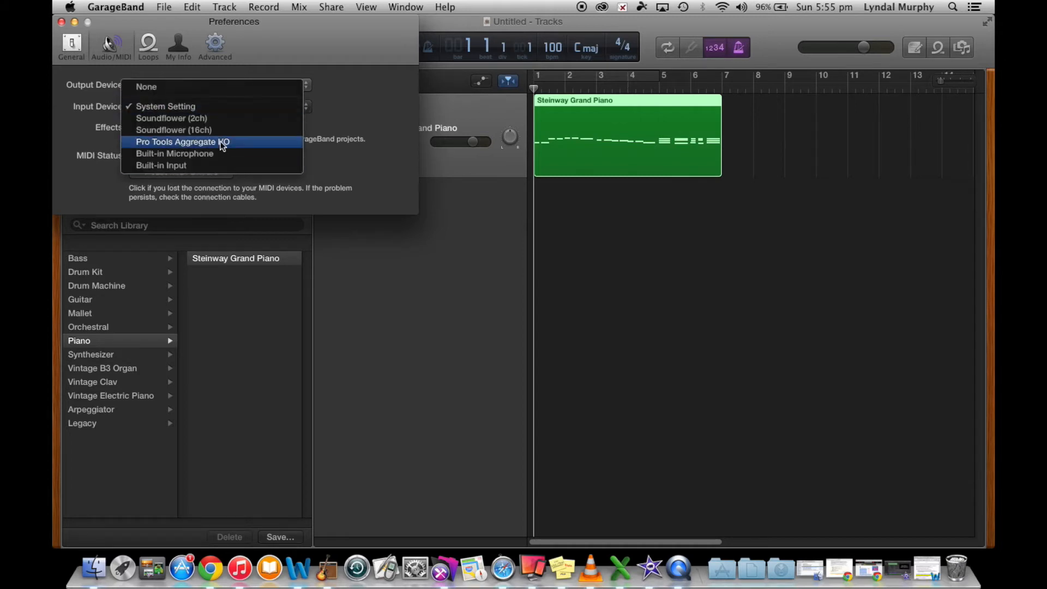
left_click(385, 85)
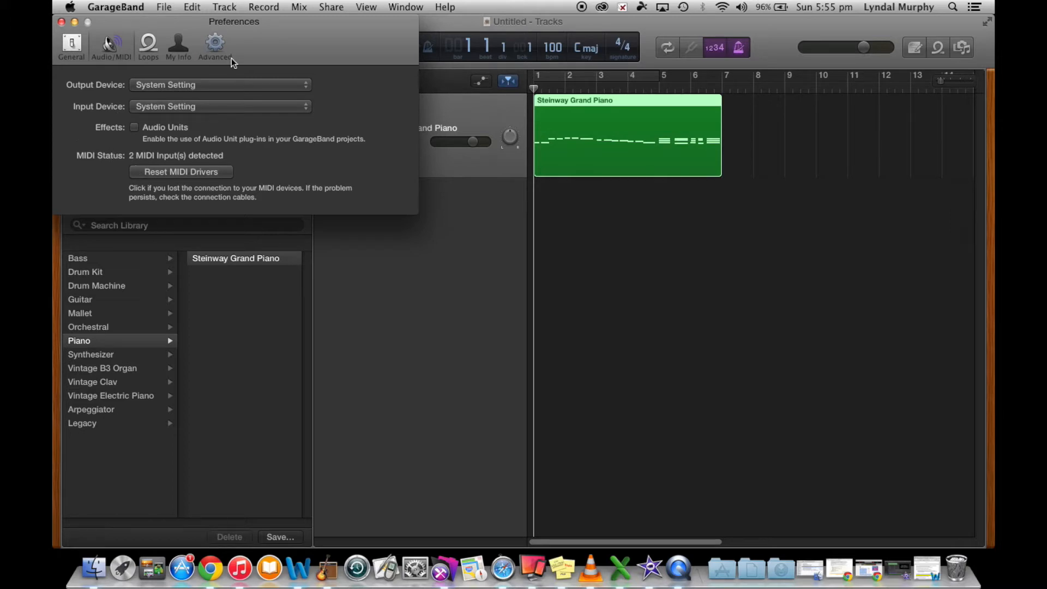
- Examine the My Info, Advanced and General preferences and close the preferences window
left_click(180, 45)
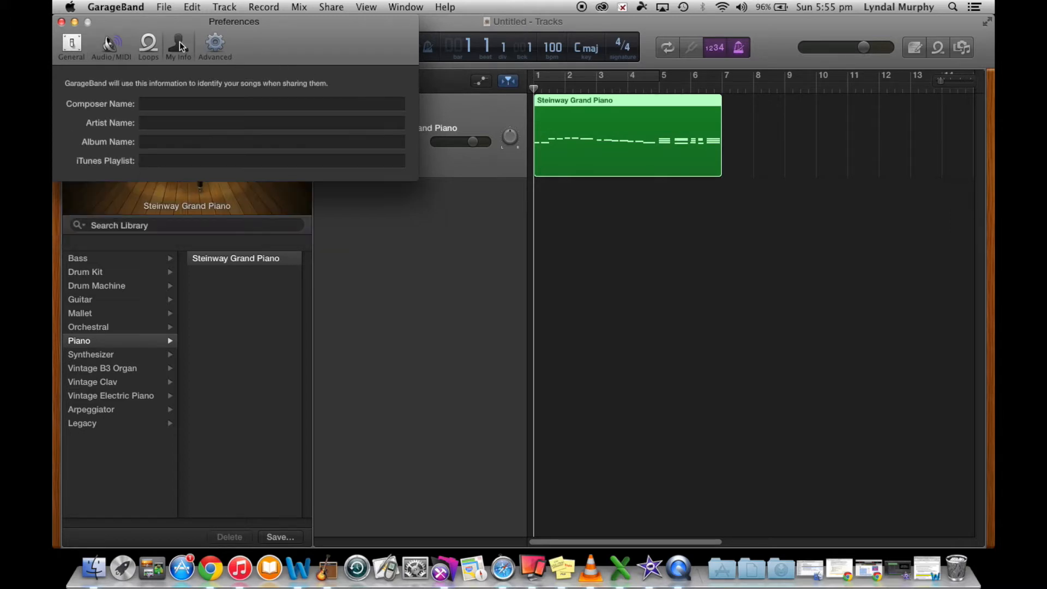
left_click(214, 48)
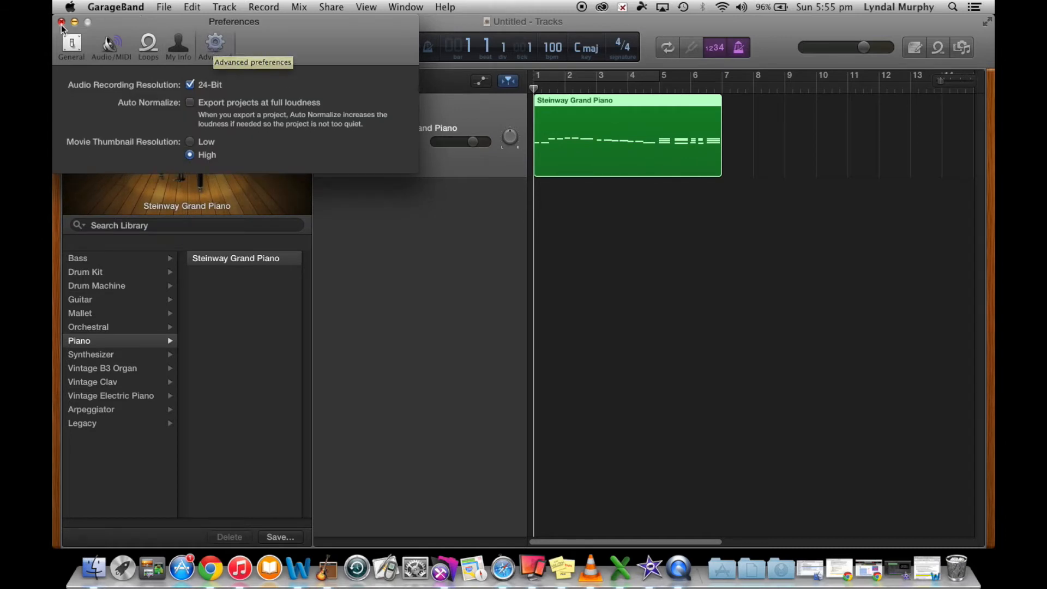
left_click(72, 50)
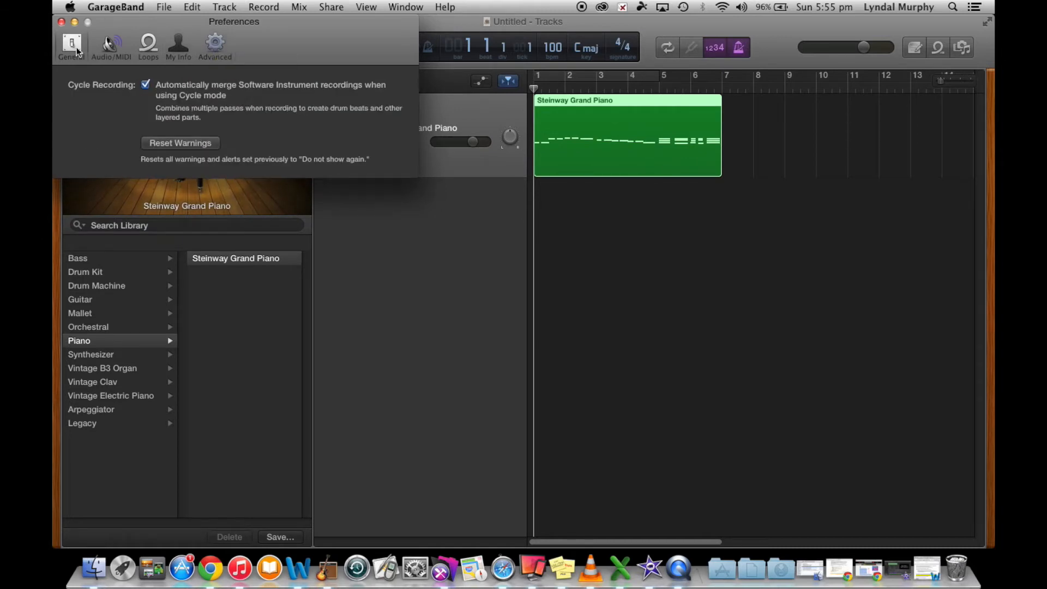
left_click(61, 22)
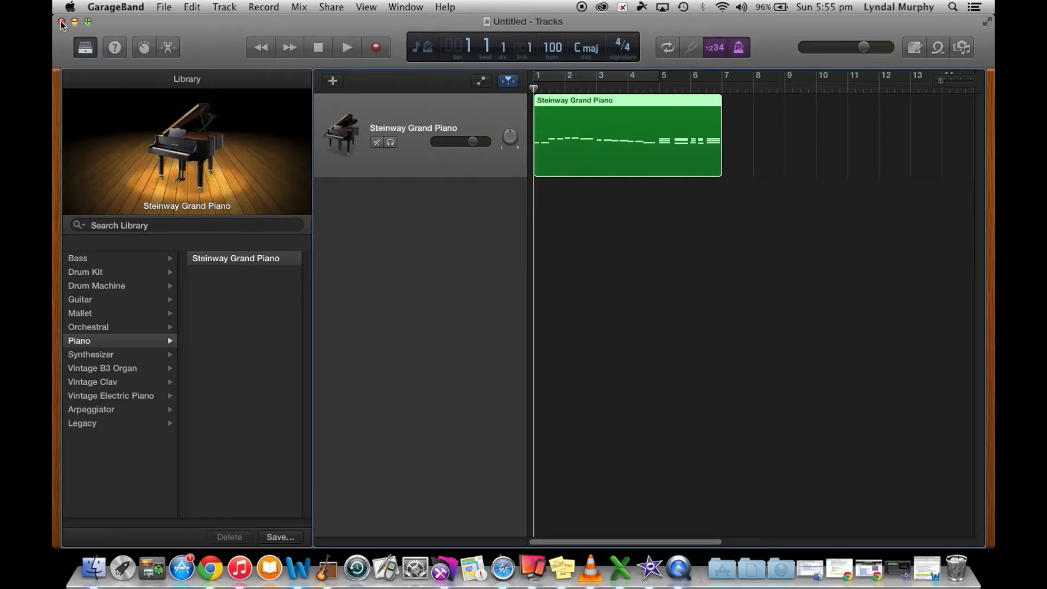
left_click(123, 8)
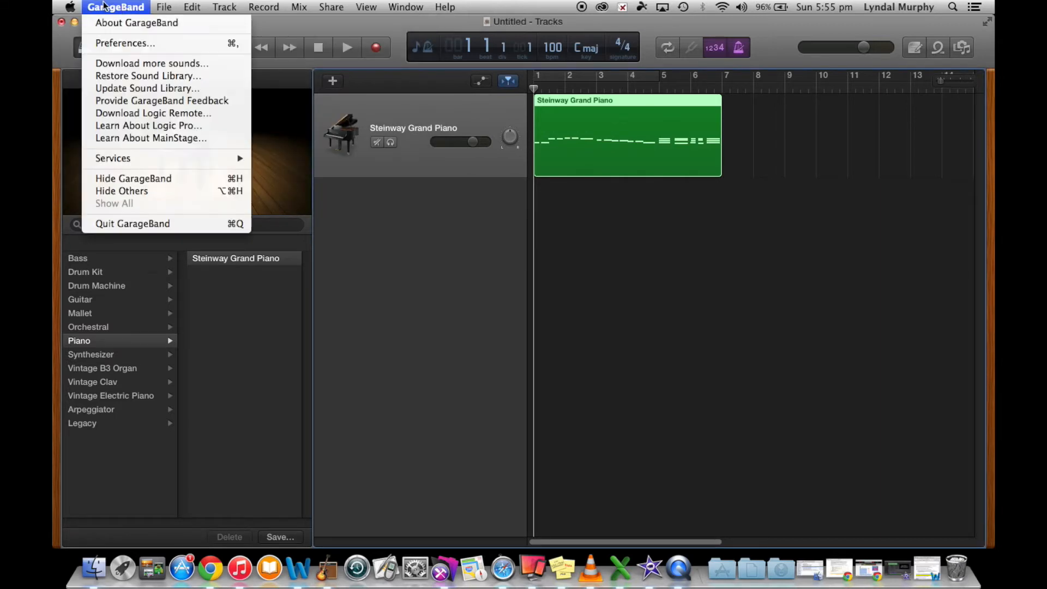
left_click(323, 22)
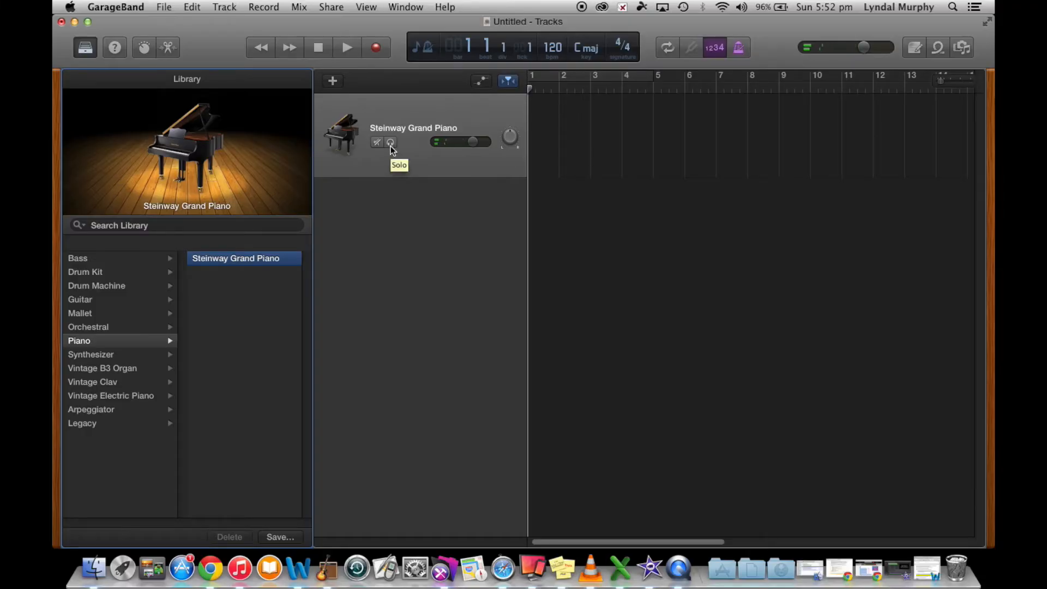
- Try the Tonewheel Organ from the Vintage B3 Organ sounds on the track and switch back to Steinway Grand Piano
left_click(105, 371)
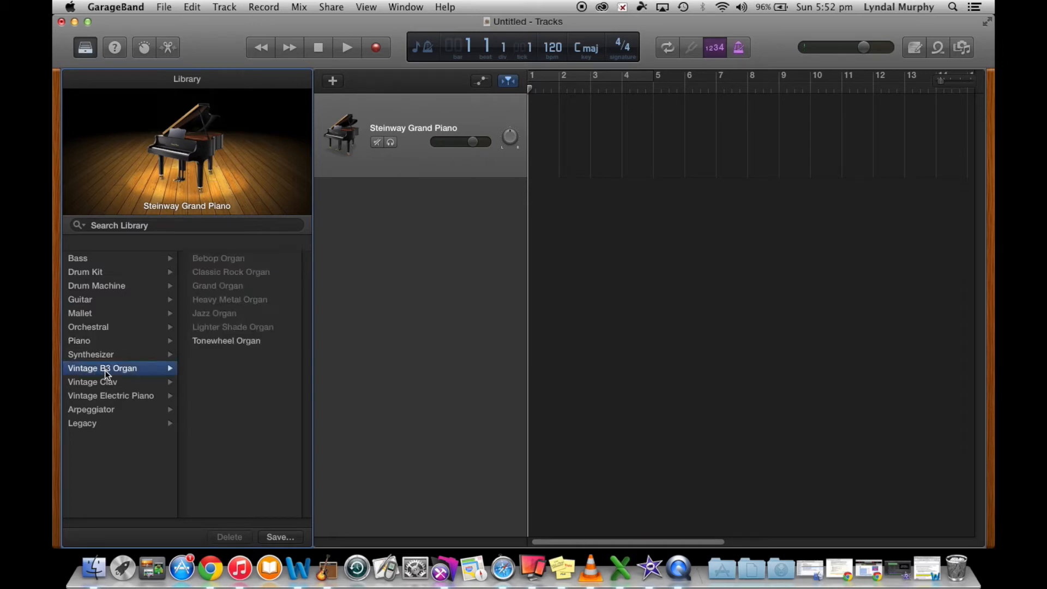
left_click(214, 348)
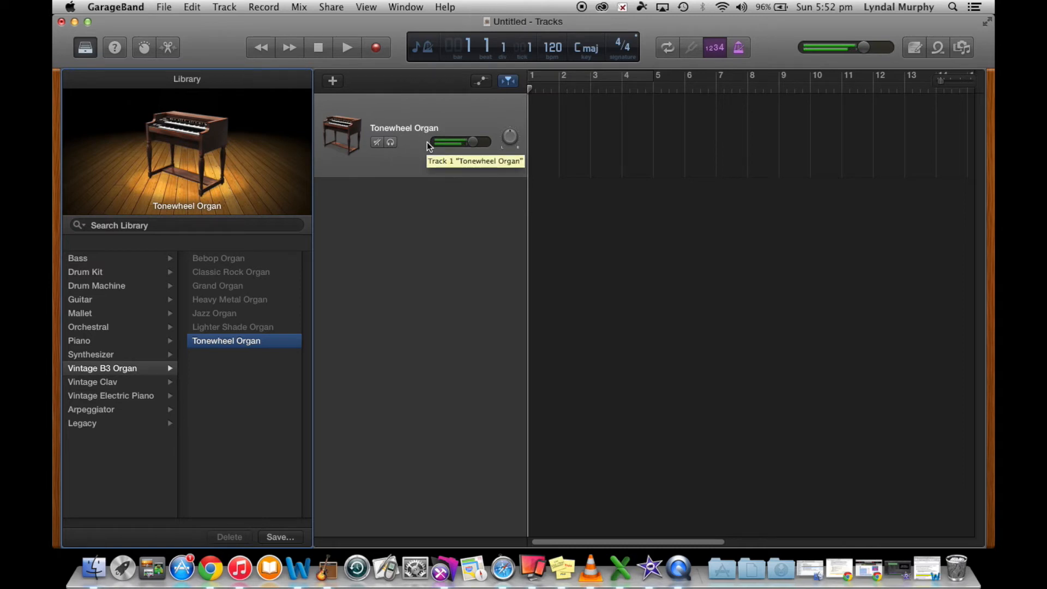
left_click(139, 341)
left_click(237, 258)
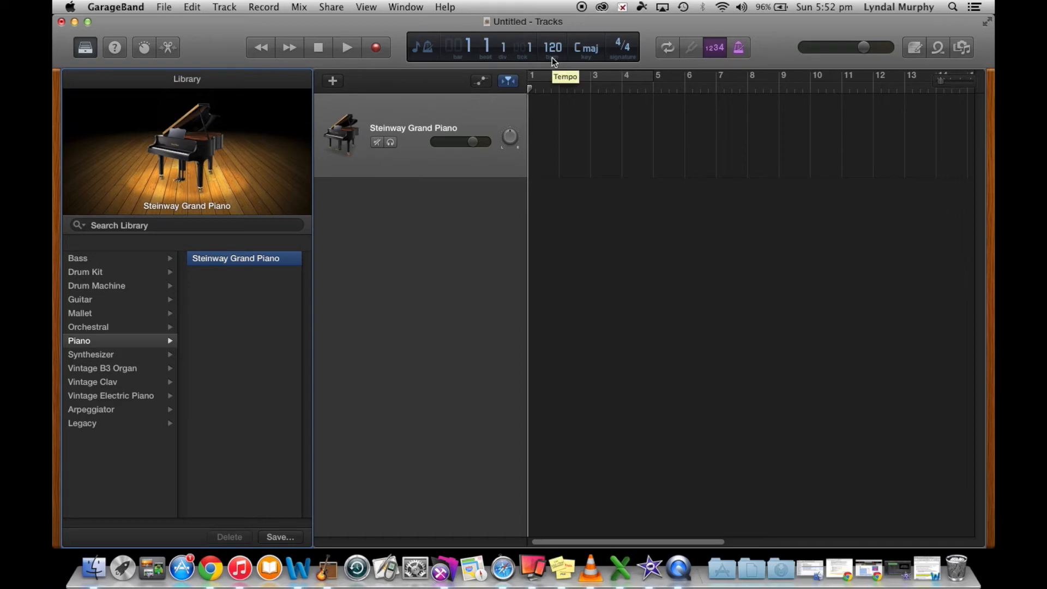
- Set the project tempo to 100 and record a piano part about six bars long on the Steinway Grand Piano track
mouse_move(555, 53)
left_mouse_down()
mouse_move(555, 70)
mouse_move(552, 52)
left_mouse_up()
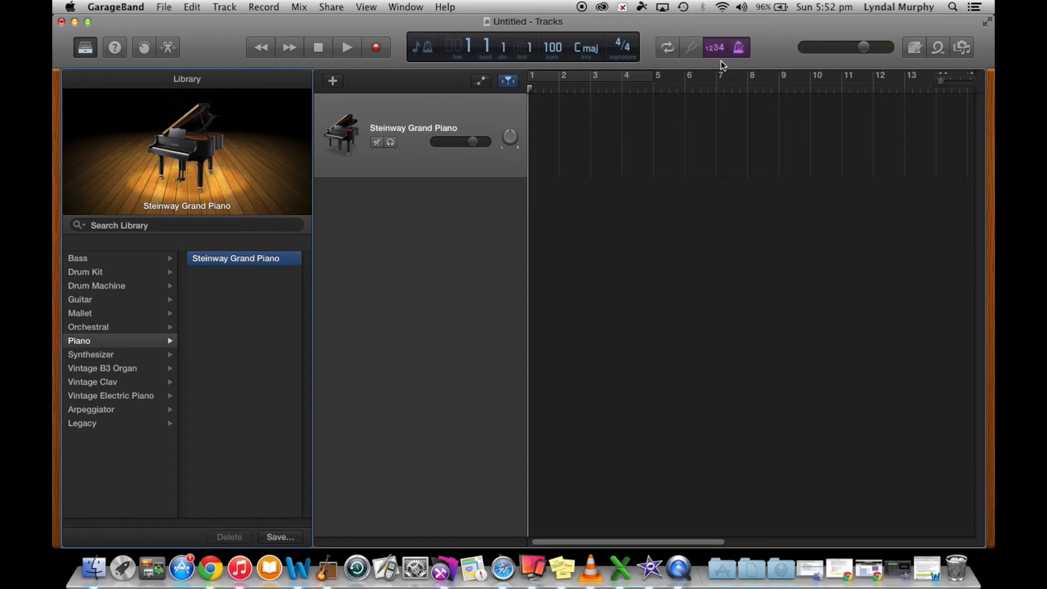
left_click(381, 48)
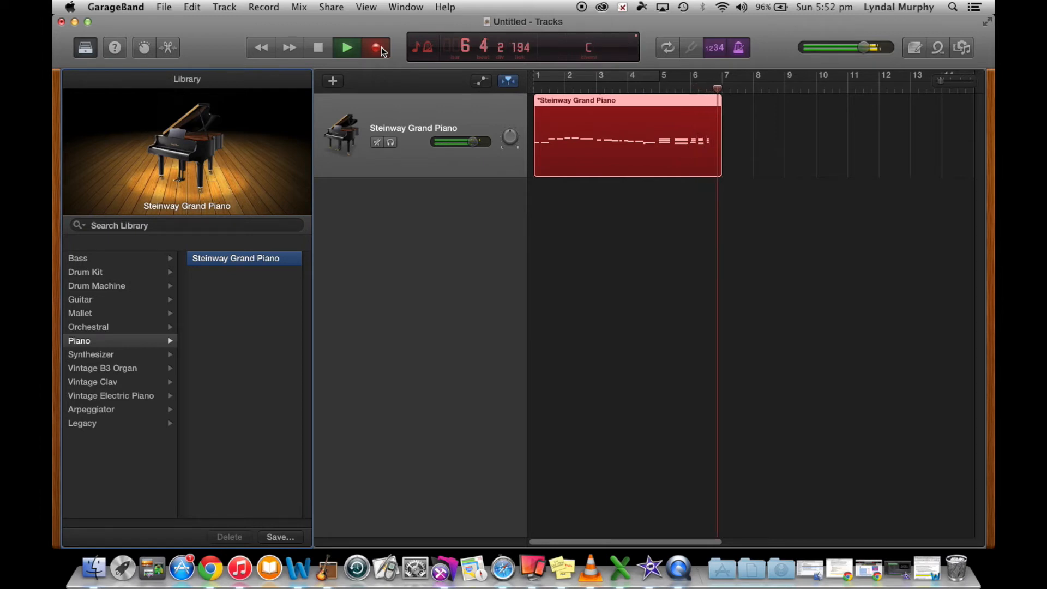
left_click(381, 47)
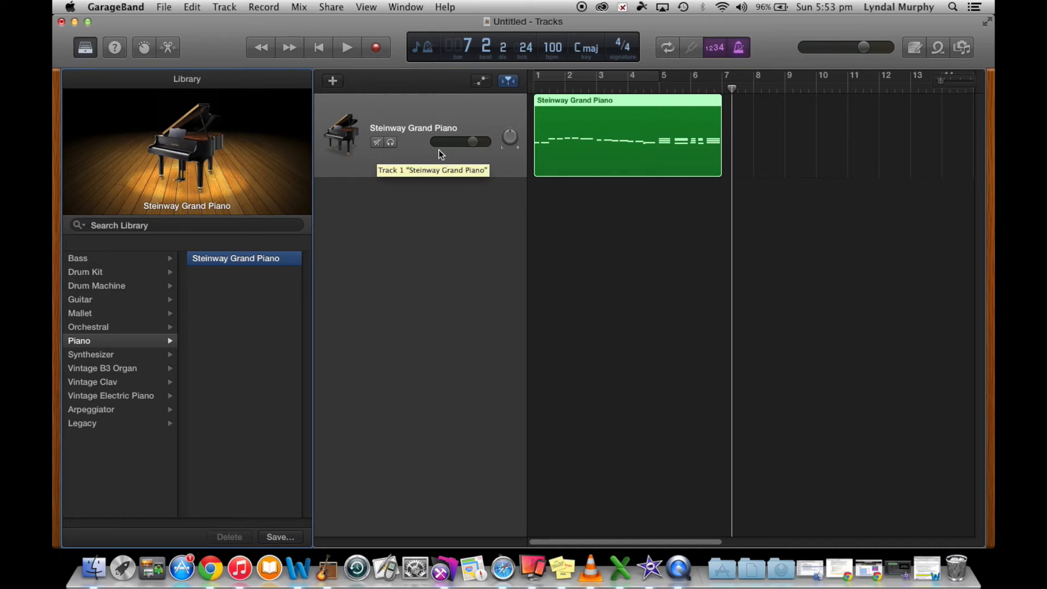
- Return the playhead to the start of the project and play back the recorded piano region
left_click_drag(732, 90, 643, 88)
left_click(318, 48)
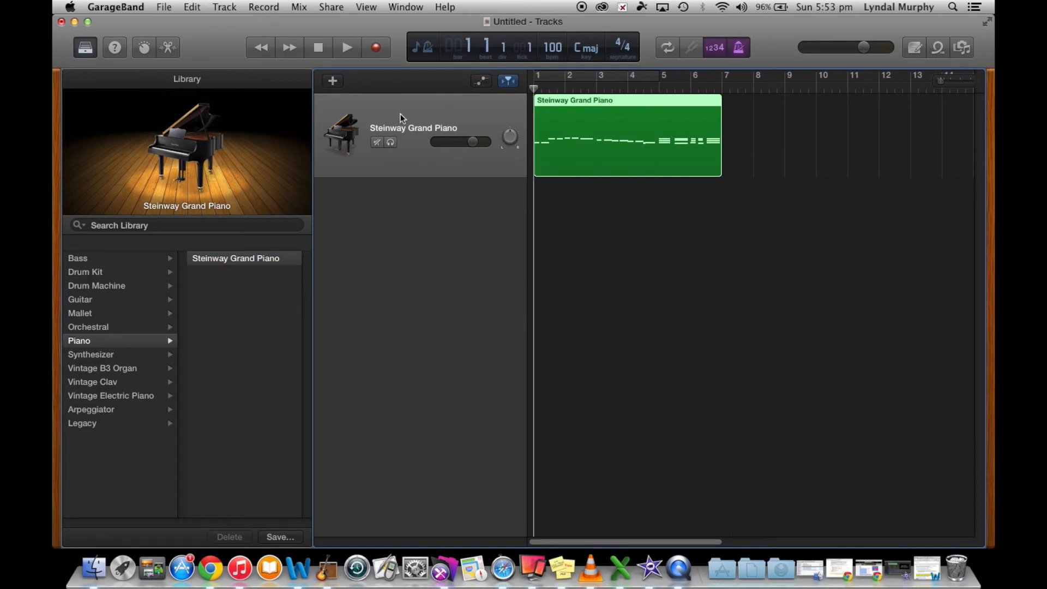
left_click(352, 47)
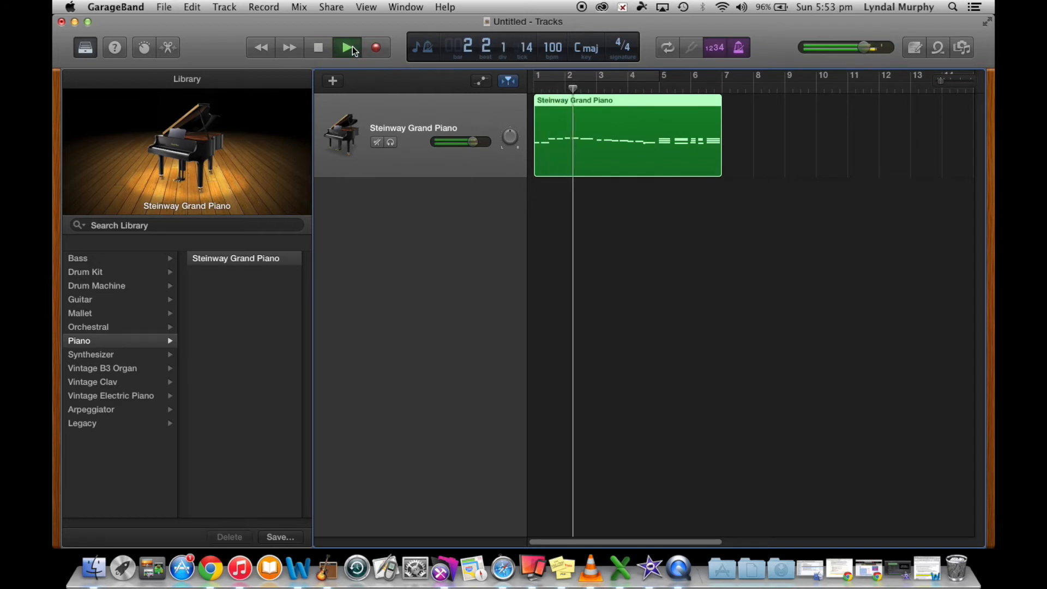
left_click(323, 51)
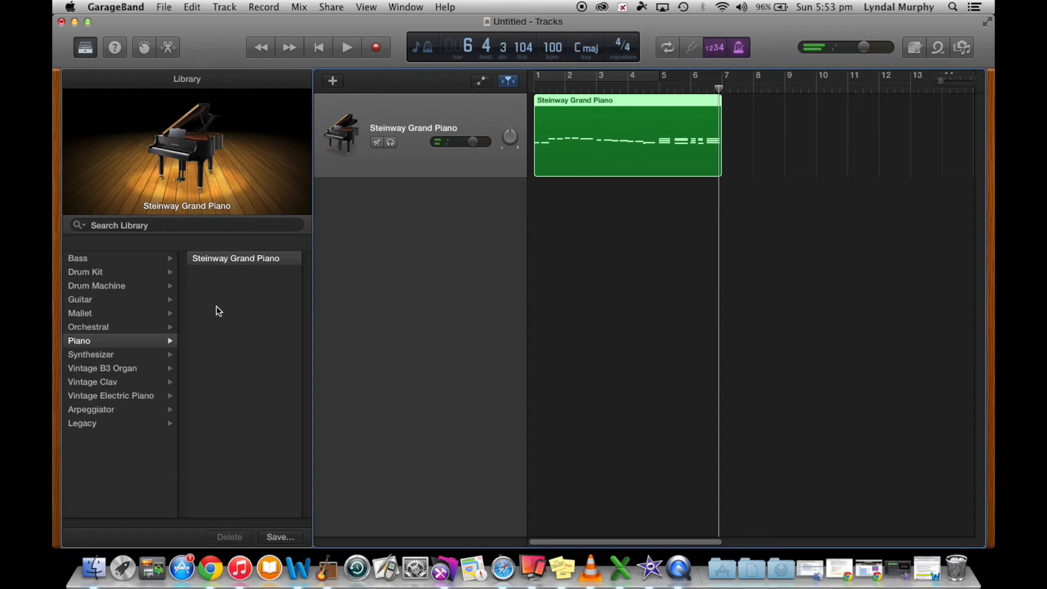
- Change the track's sound to Tonewheel Organ from Vintage B3 Organ and play the region back from the start
left_click(98, 367)
left_click(228, 342)
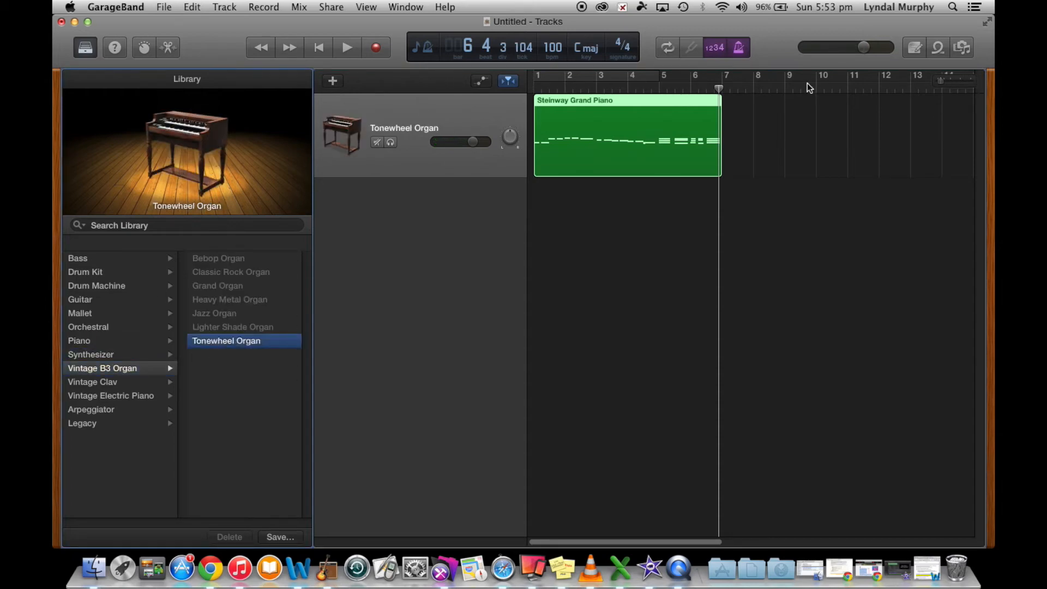
left_click_drag(719, 89, 485, 109)
left_click(347, 48)
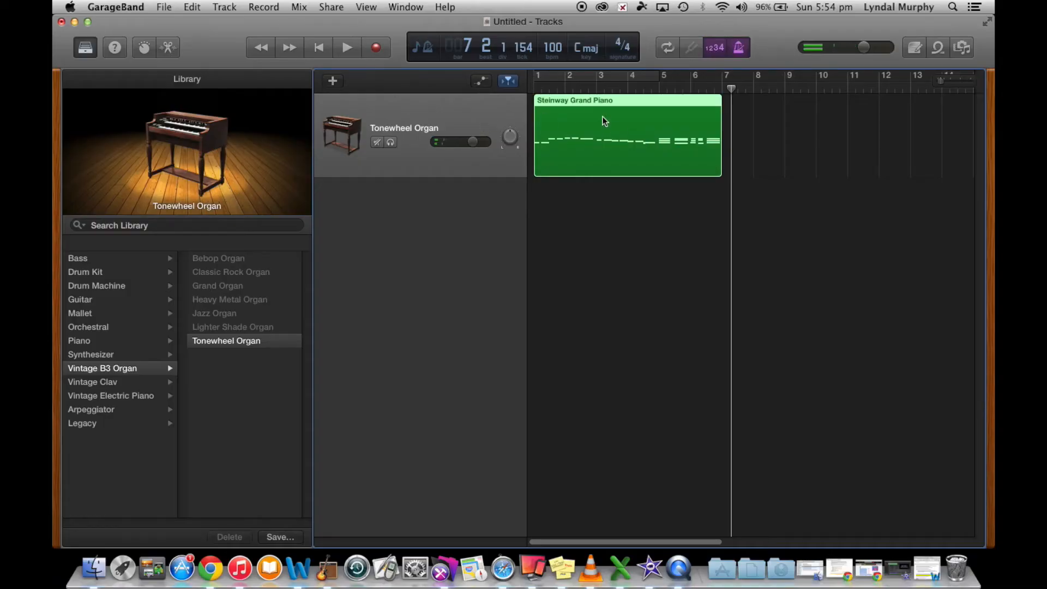
- Delete the stray very short note just below C3 at about 4.3 in the region's piano roll and close the editor
left_click(169, 49)
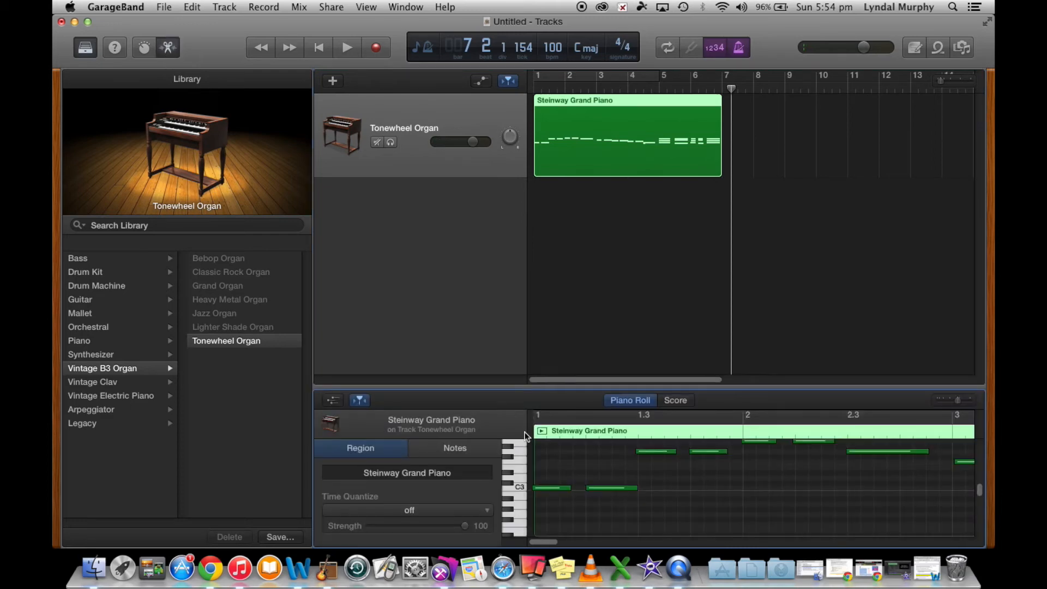
left_click_drag(563, 388, 561, 332)
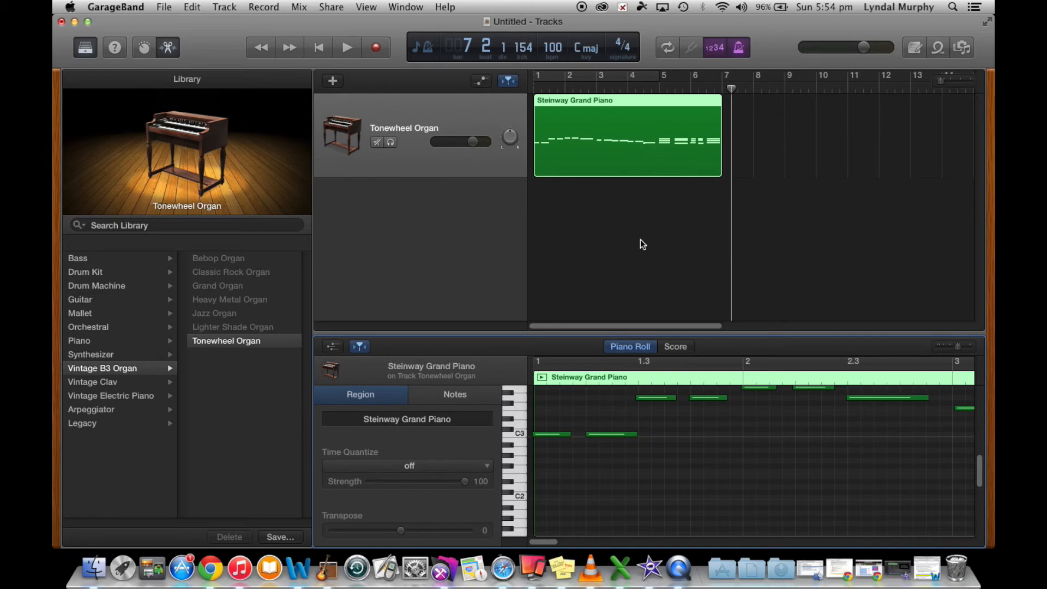
left_click_drag(545, 542, 595, 542)
left_click_drag(617, 441, 710, 470)
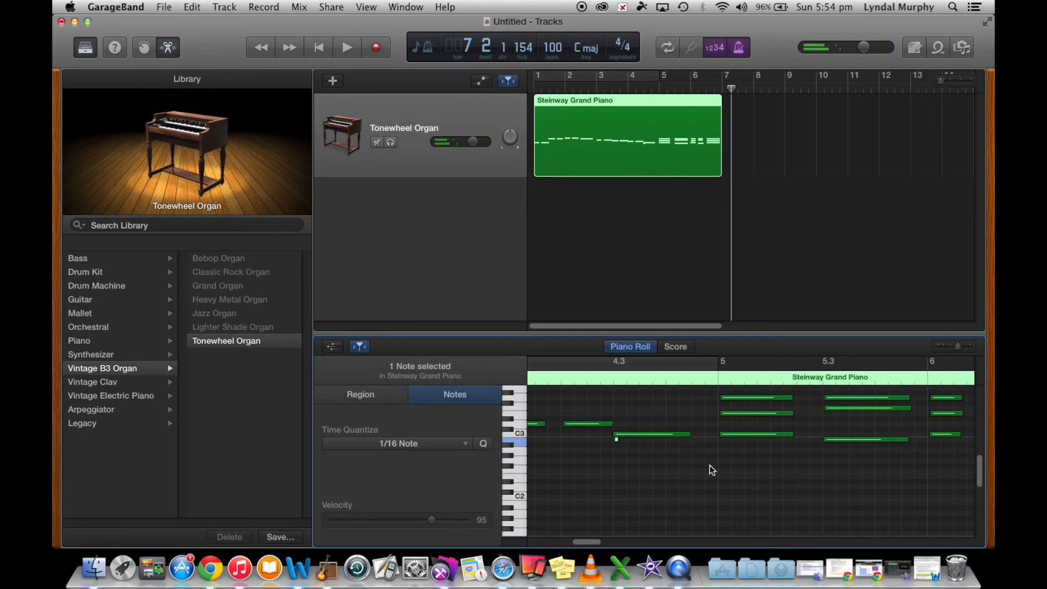
key("Delete")
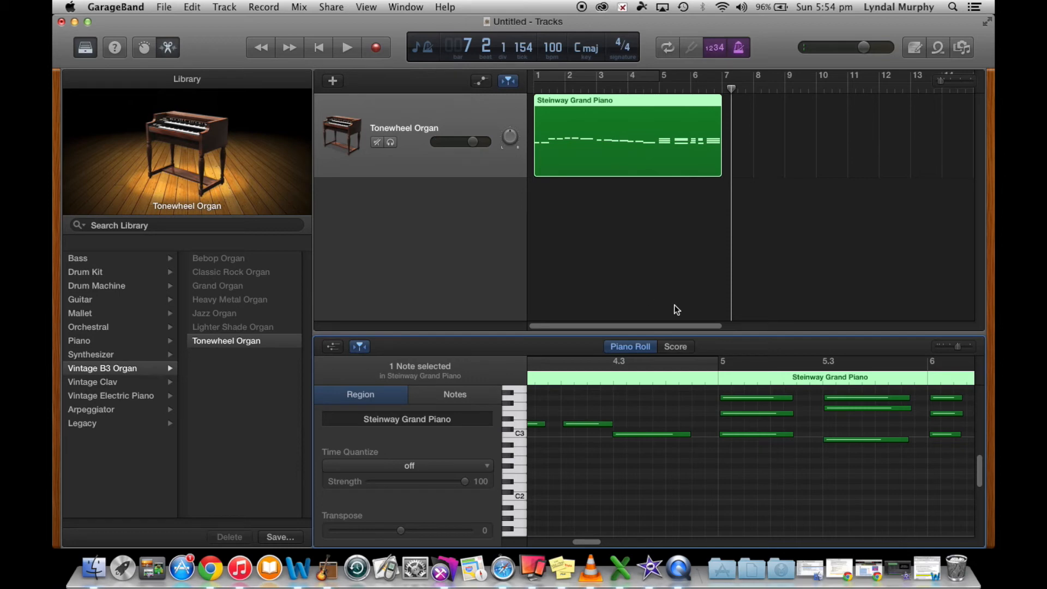
left_click_drag(595, 541, 542, 542)
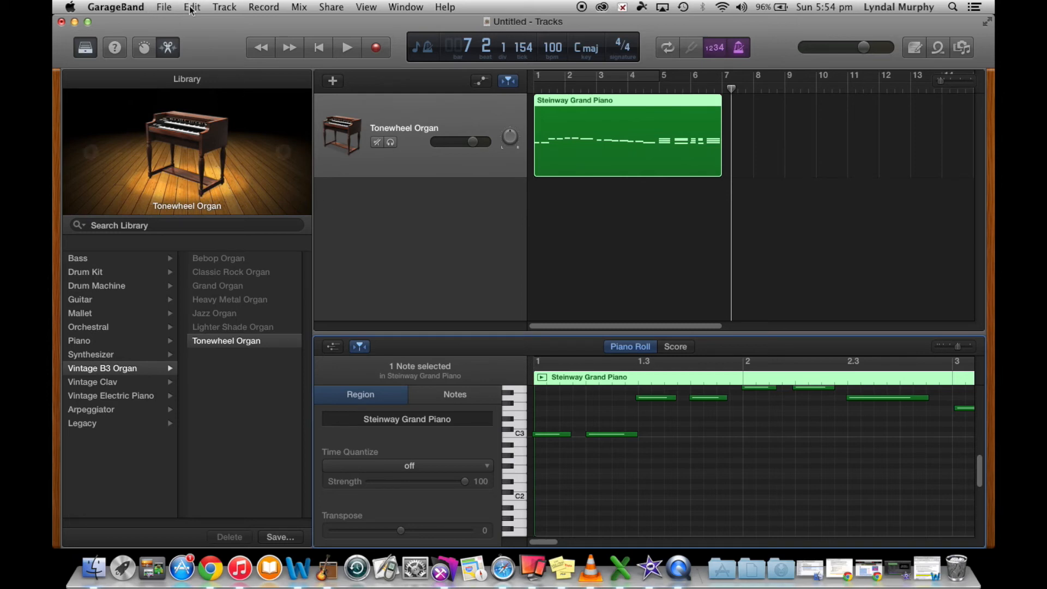
left_click(173, 48)
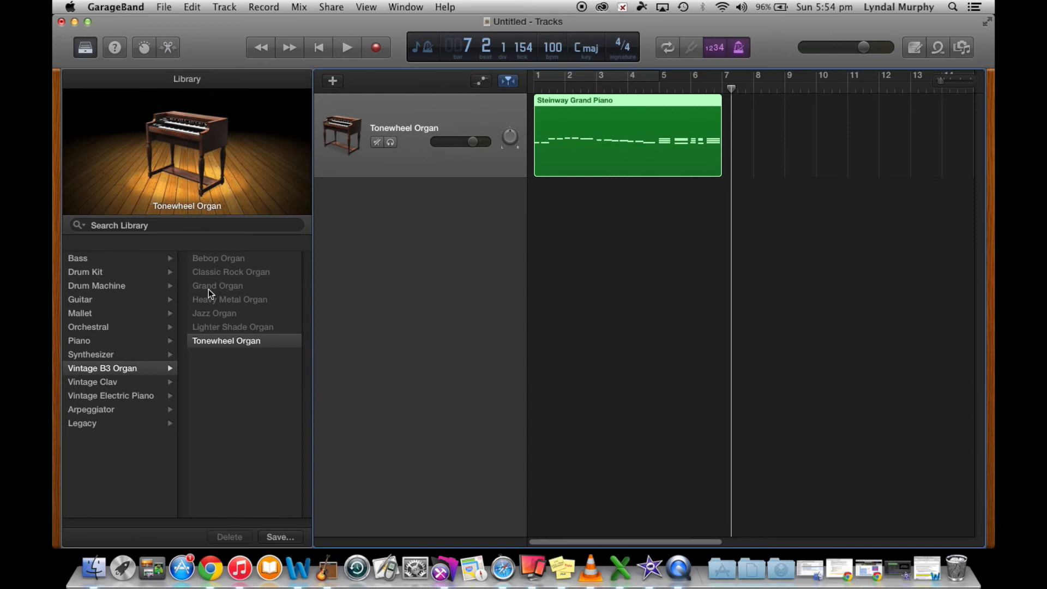
- Set the track's sound to Steinway Grand Piano and return the playhead to the start of the project
left_click(90, 343)
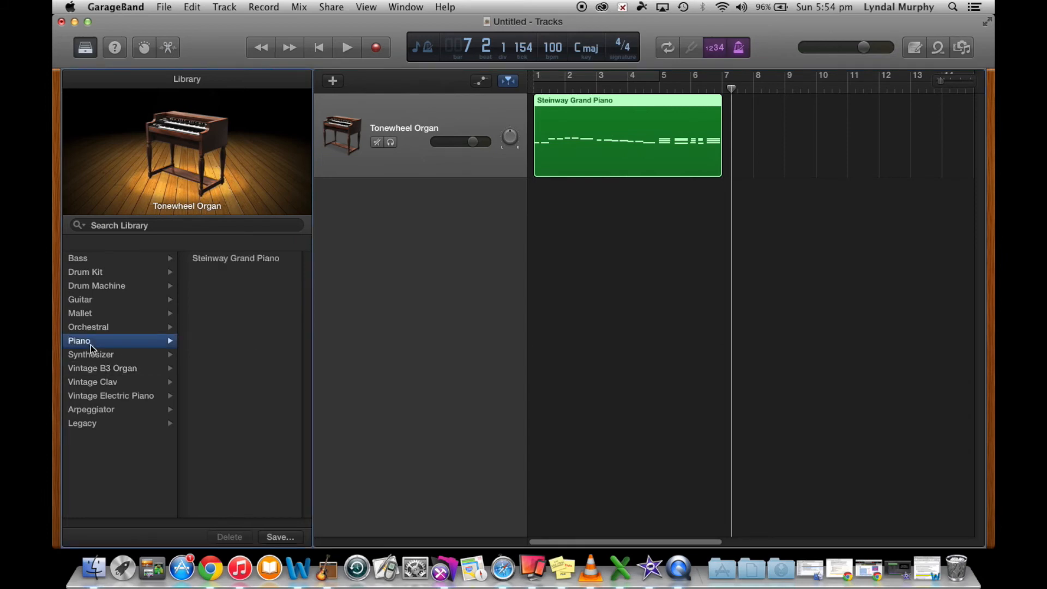
left_click(215, 258)
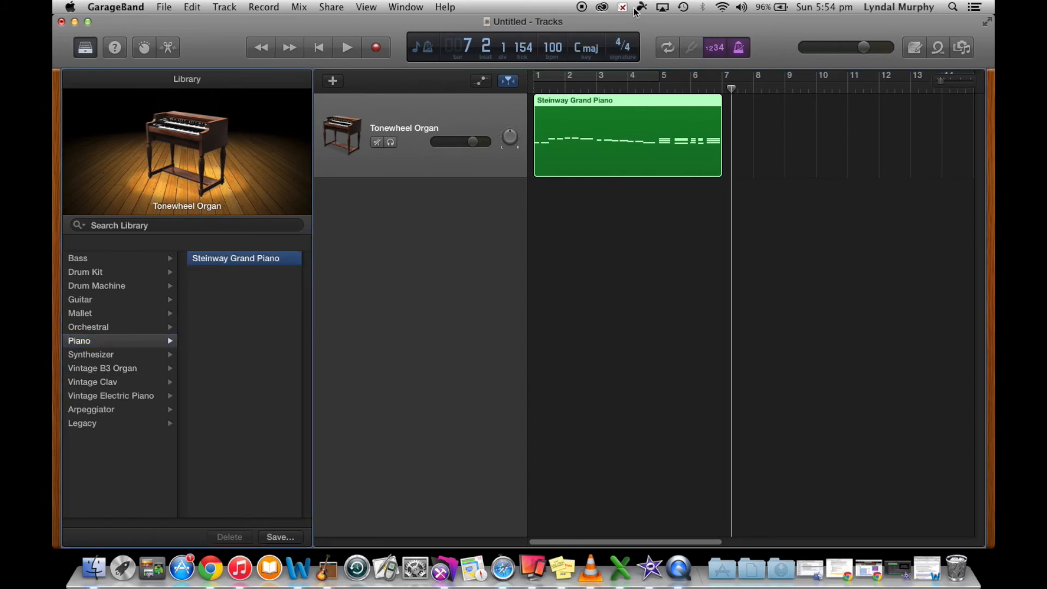
left_click_drag(733, 90, 501, 95)
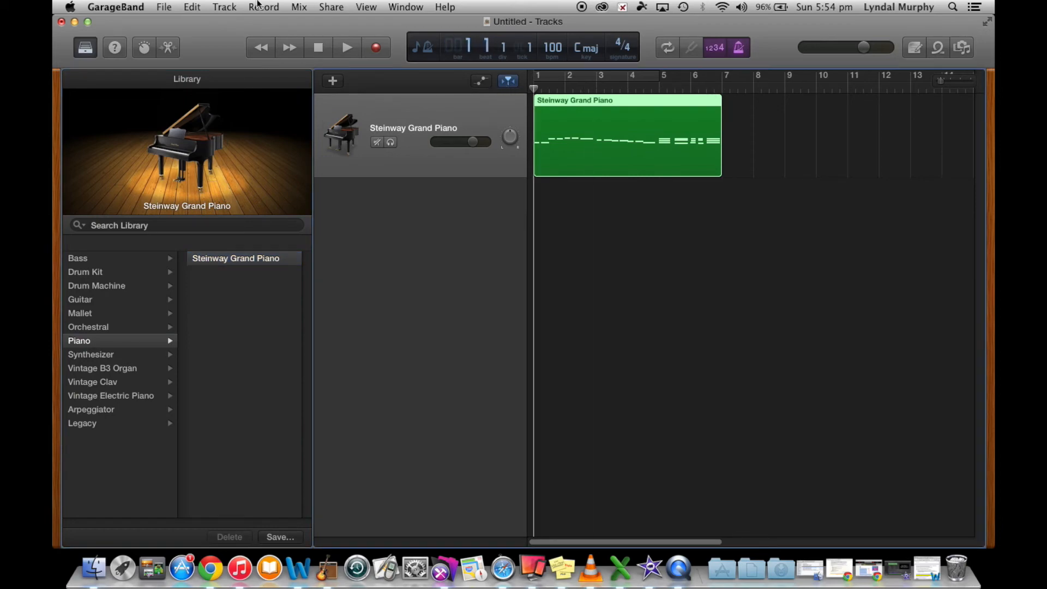
- Add a second software instrument track to the project
left_click(224, 7)
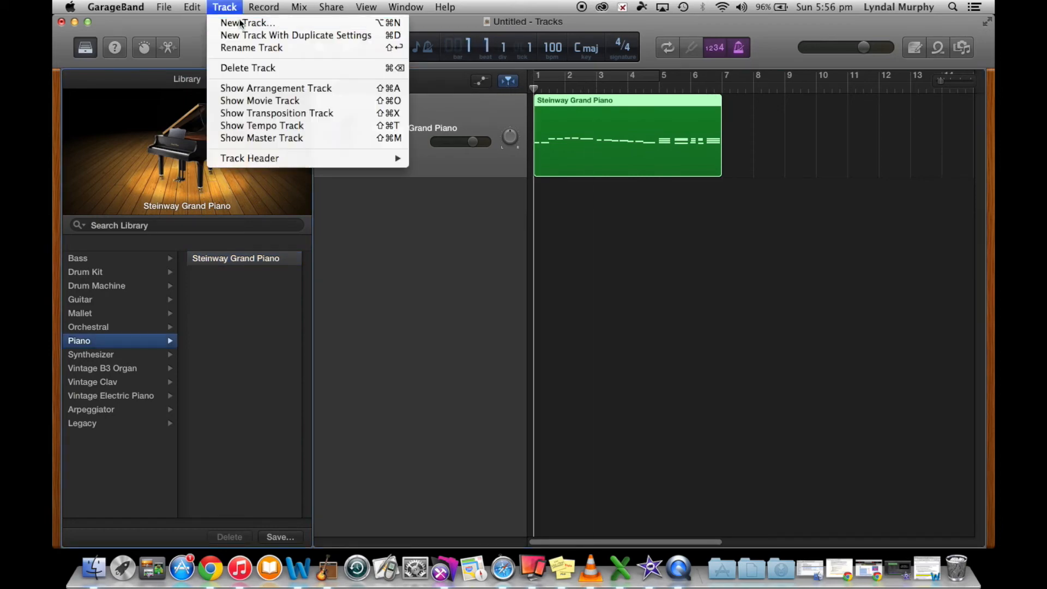
left_click(240, 23)
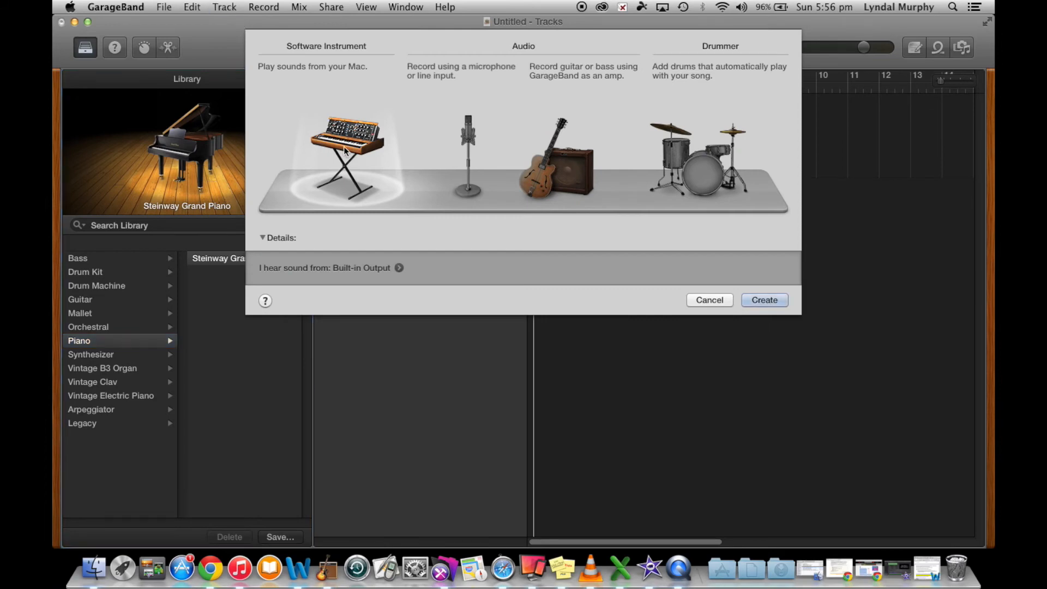
left_click(755, 301)
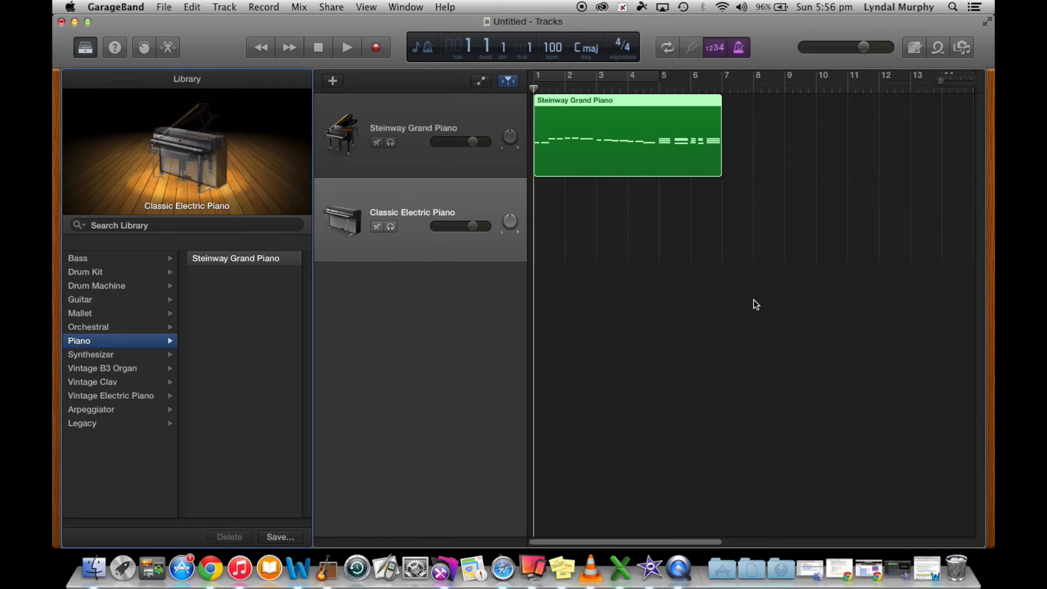
- Set the new track's sound to Acoustic Guitar from the Guitar category of the library
left_click(347, 188)
left_click(94, 301)
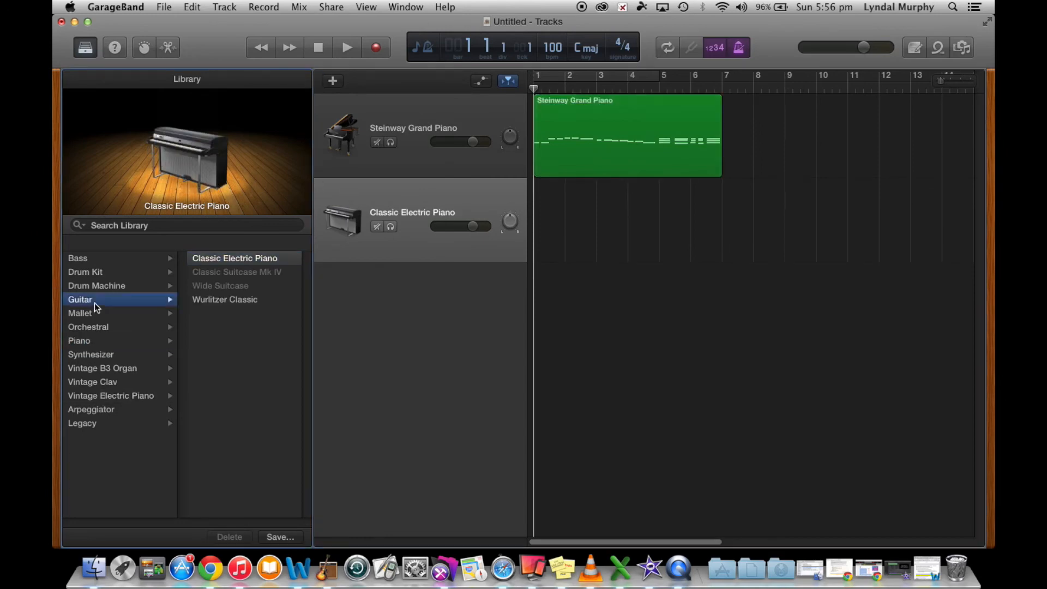
left_click(236, 259)
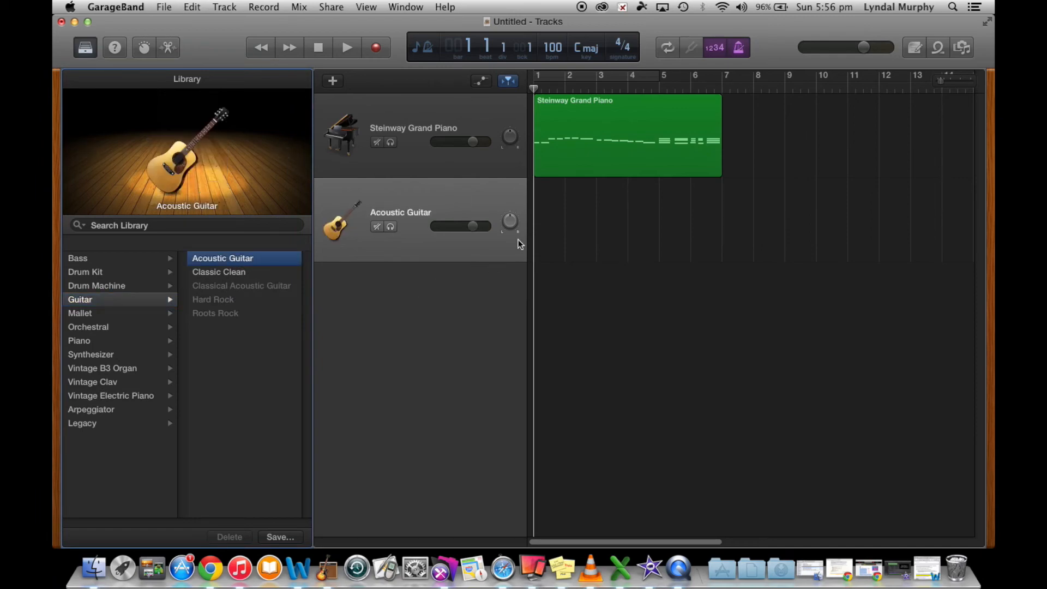
- Record a part about seven bars long on the Acoustic Guitar track from the start of the project
double_click(426, 199)
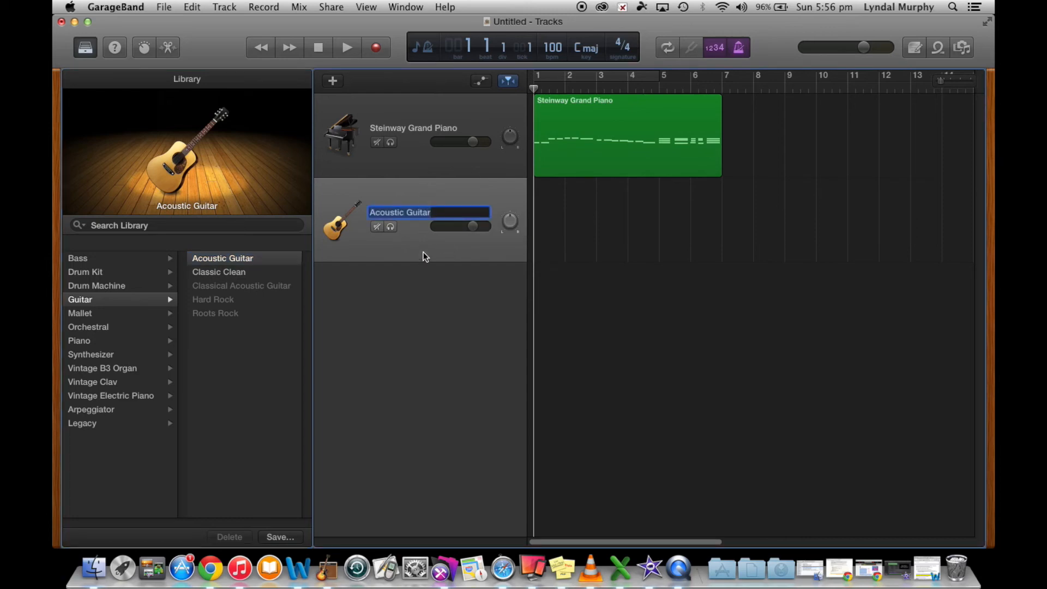
left_click(424, 355)
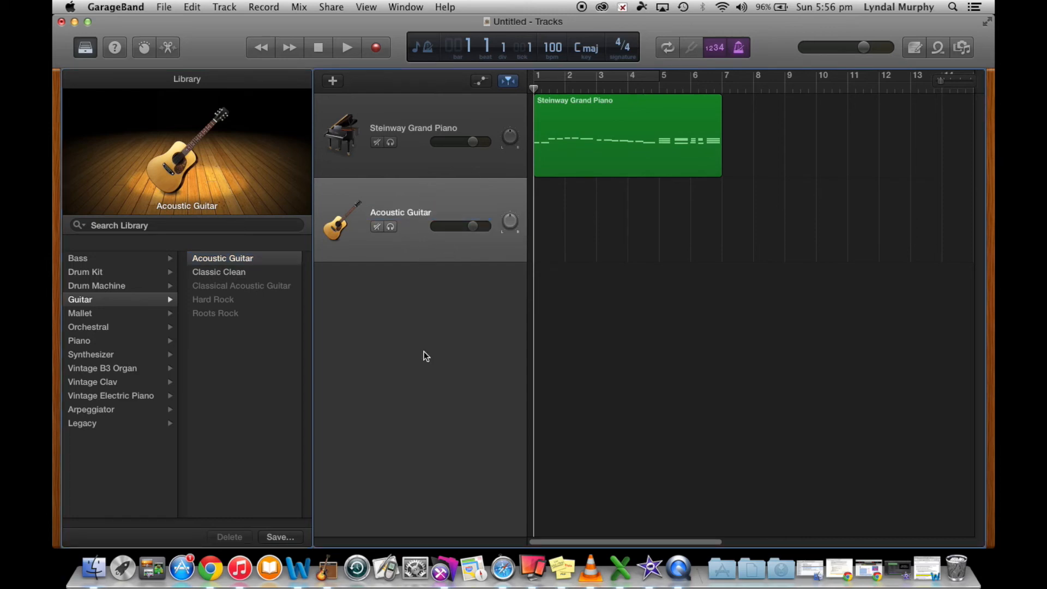
left_click(378, 49)
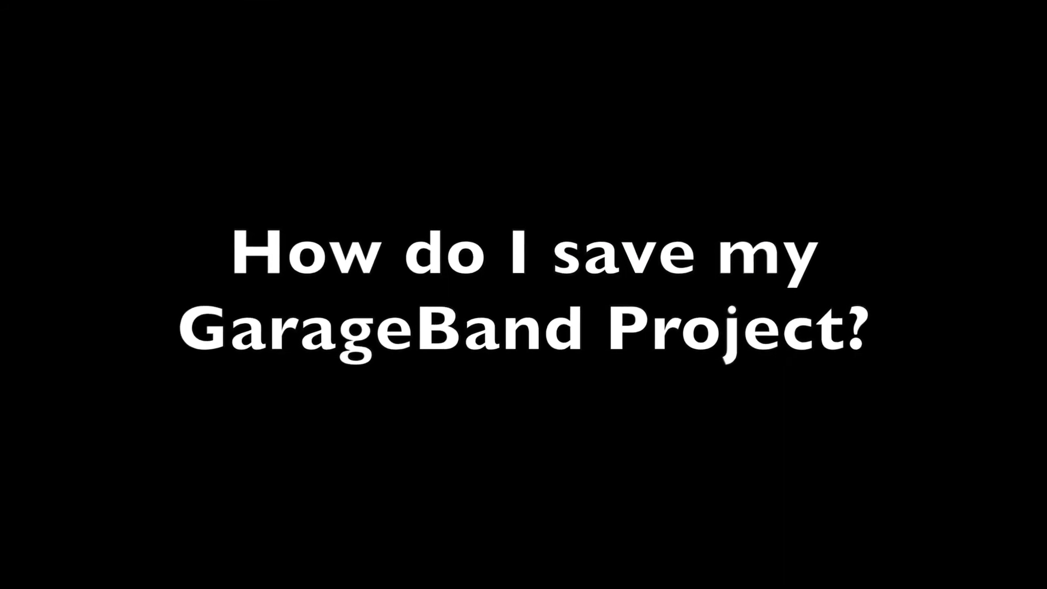
- Save the project under the name TwinkleLittleStar in the GarageBand folder inside Music
left_click(115, 6)
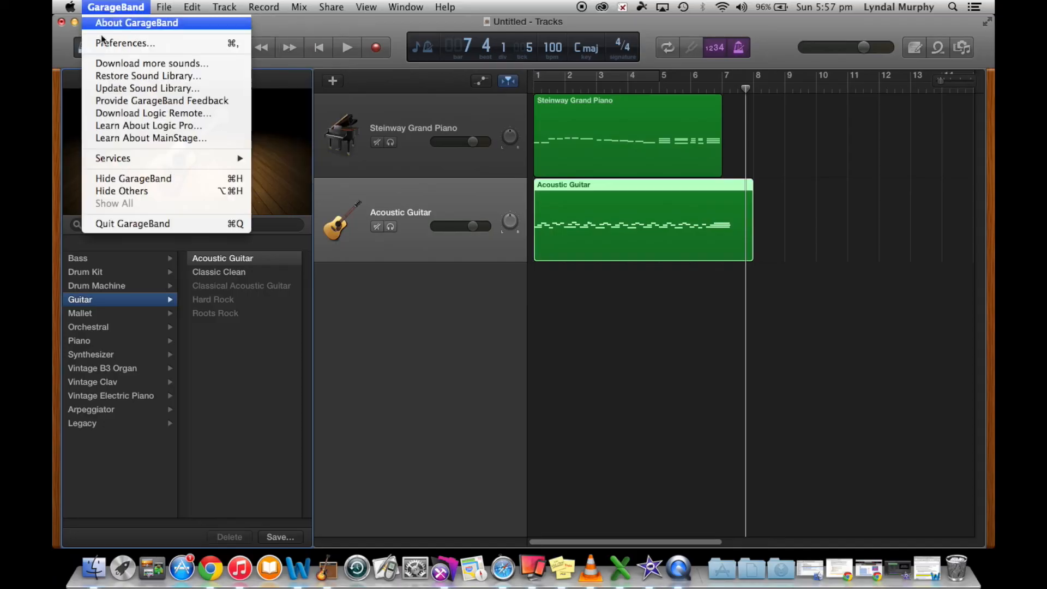
mouse_move(167, 6)
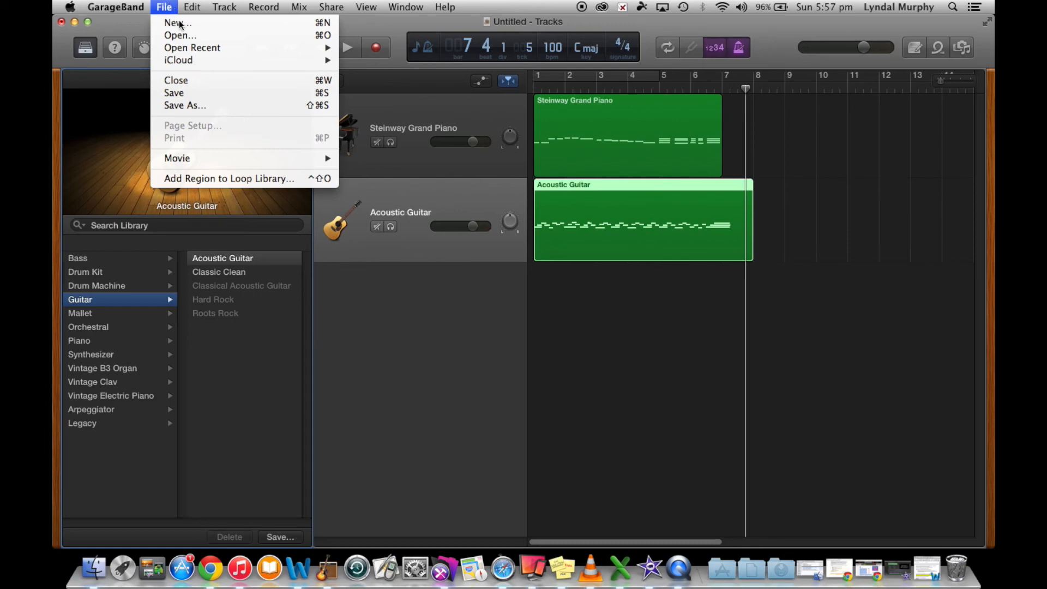
left_click(192, 105)
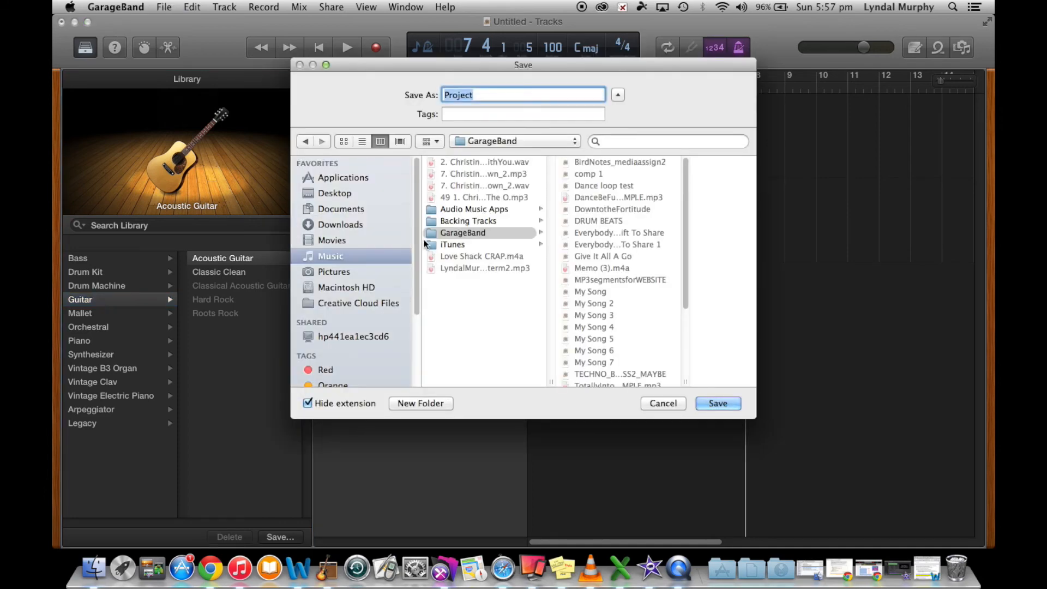
type("TwinkleL")
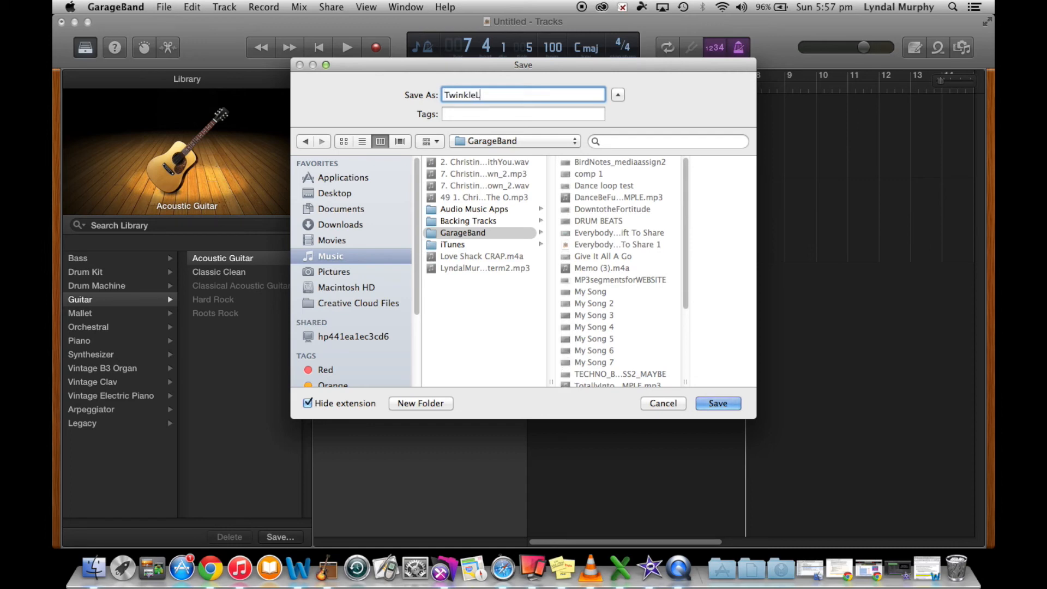
type("ittleStar")
left_click(330, 208)
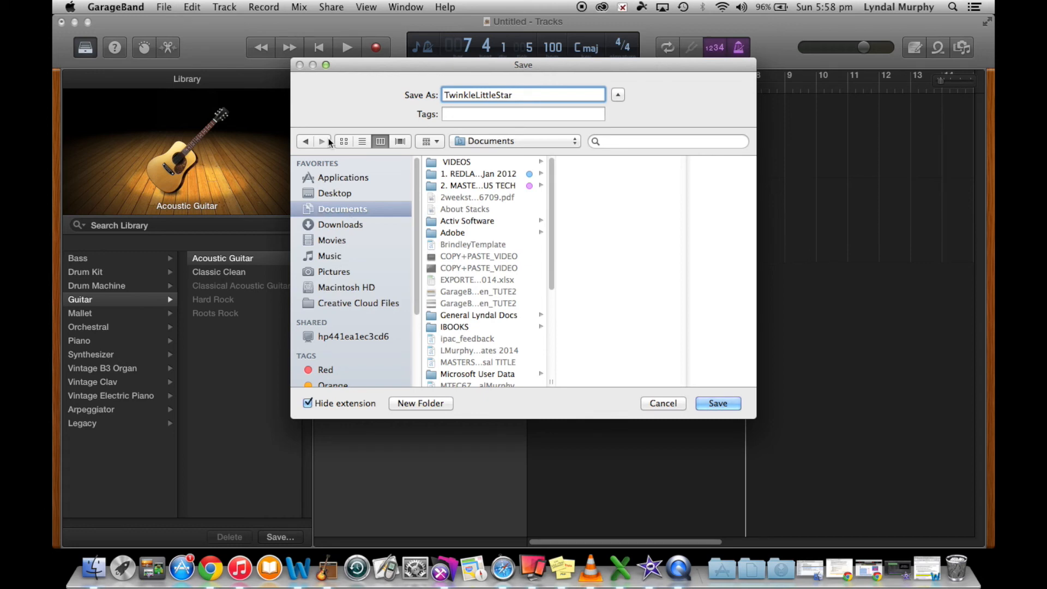
left_click(306, 142)
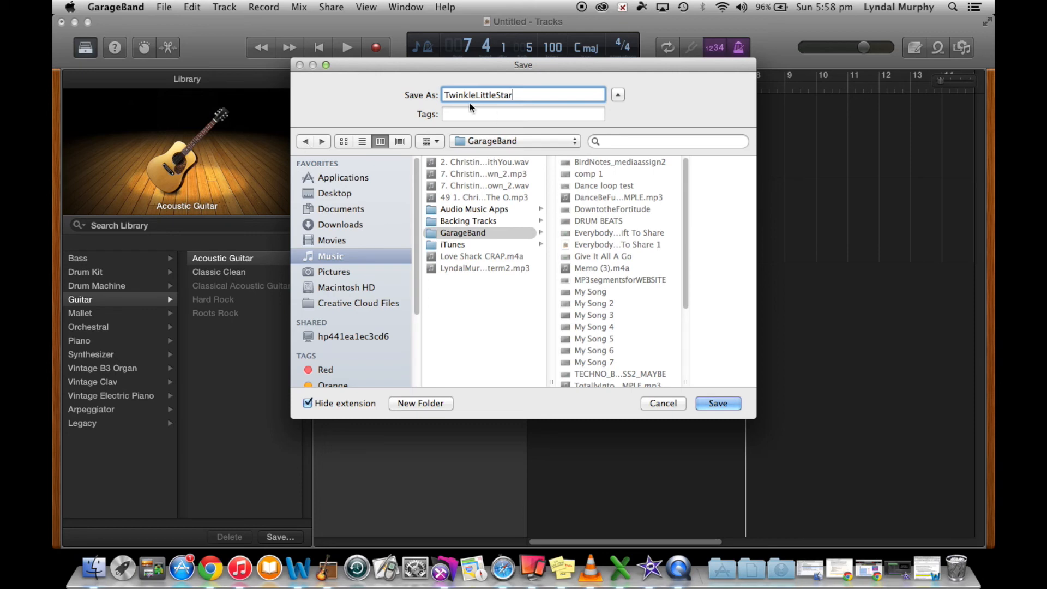
left_click(717, 403)
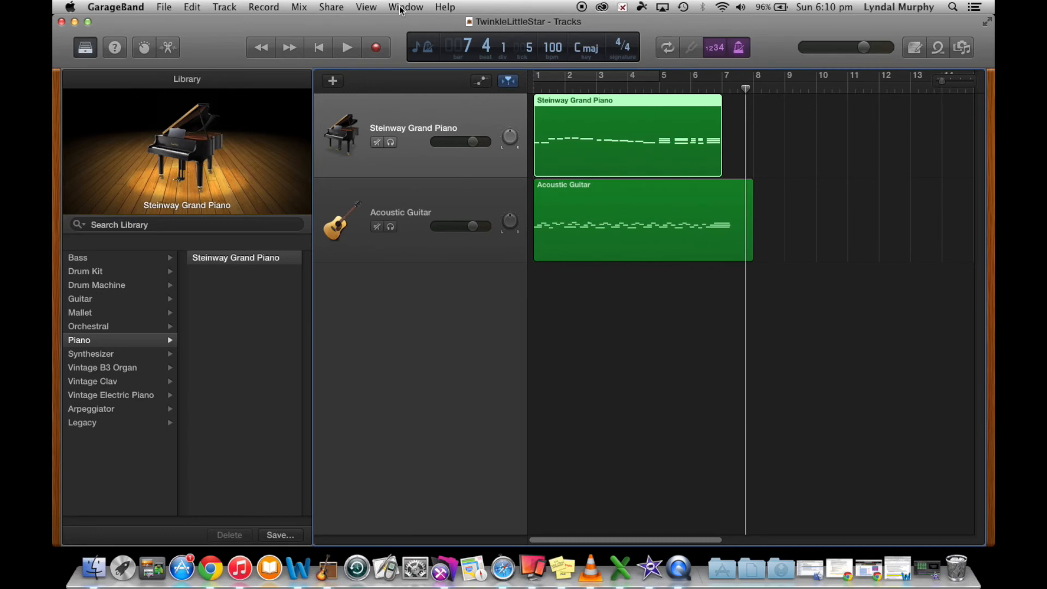
- Show the Musical Typing window for the Steinway Grand Piano track and close it again
left_click(404, 7)
left_click(439, 81)
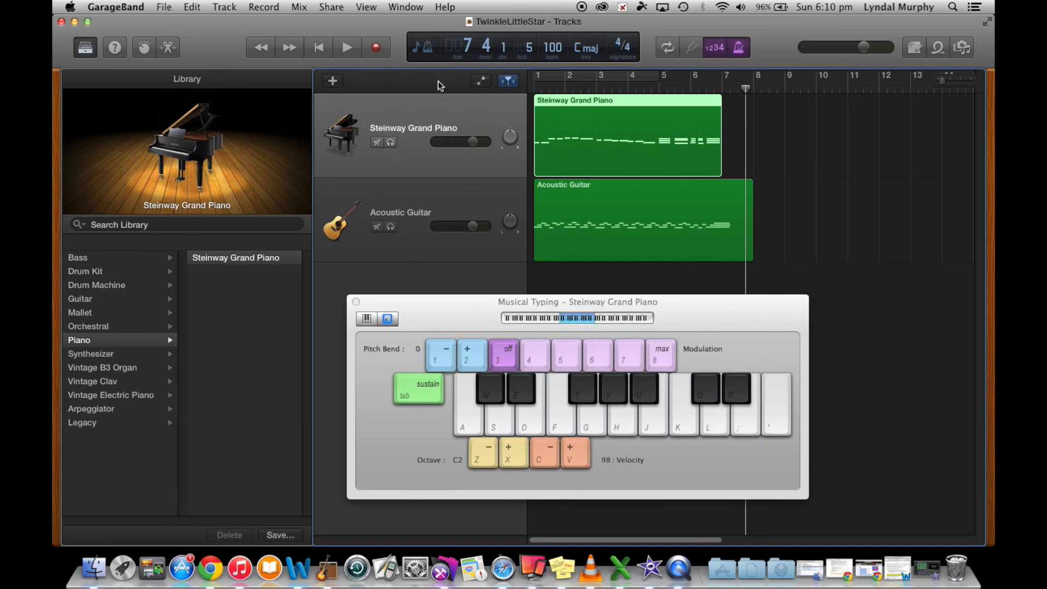
left_click(355, 302)
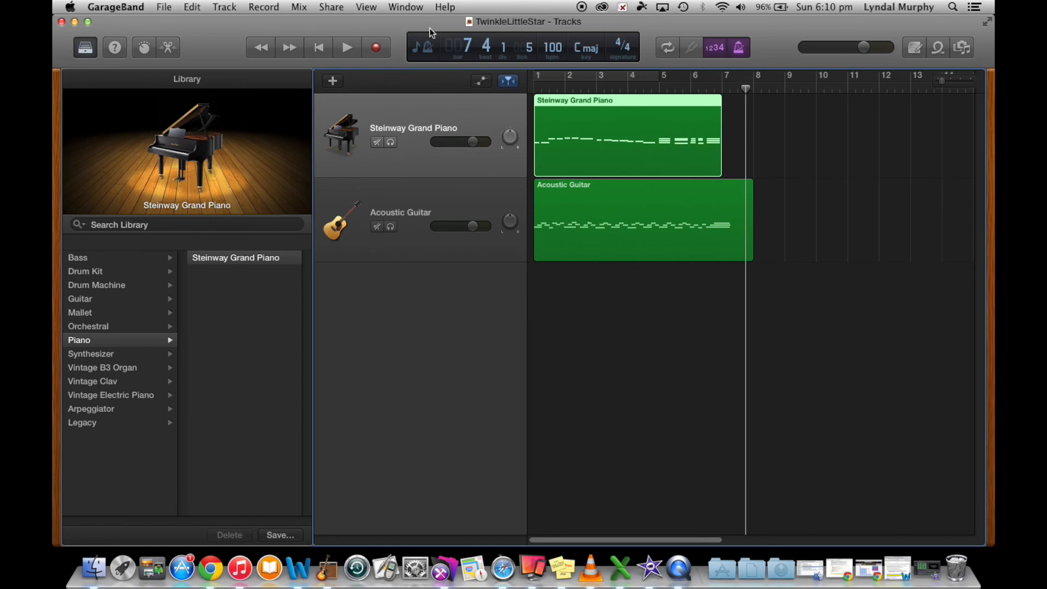
- Show the on-screen keyboard for the Steinway Grand Piano track and try out several notes across its range
left_click(412, 8)
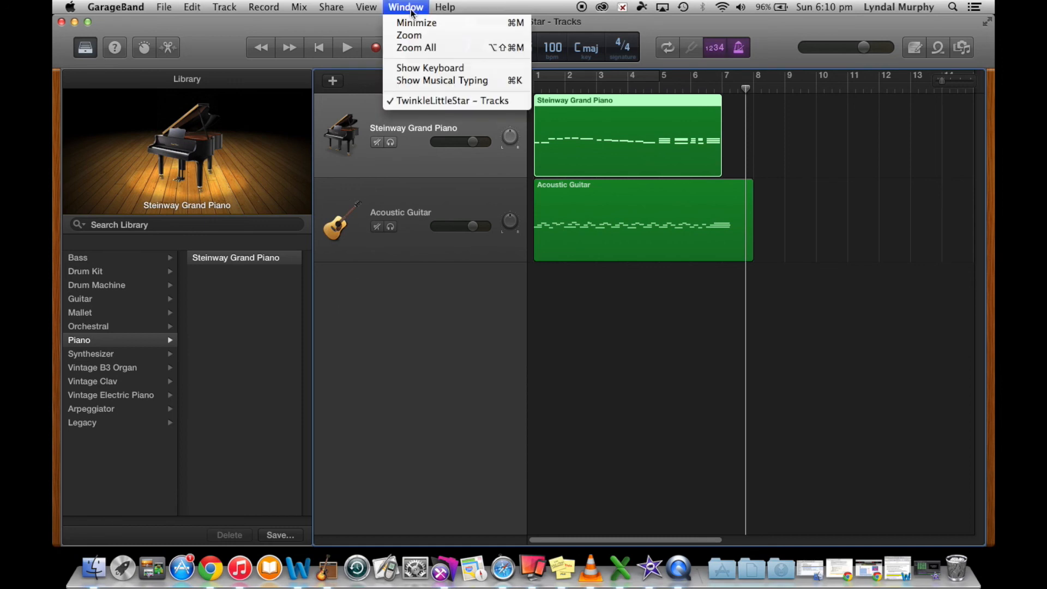
left_click(432, 69)
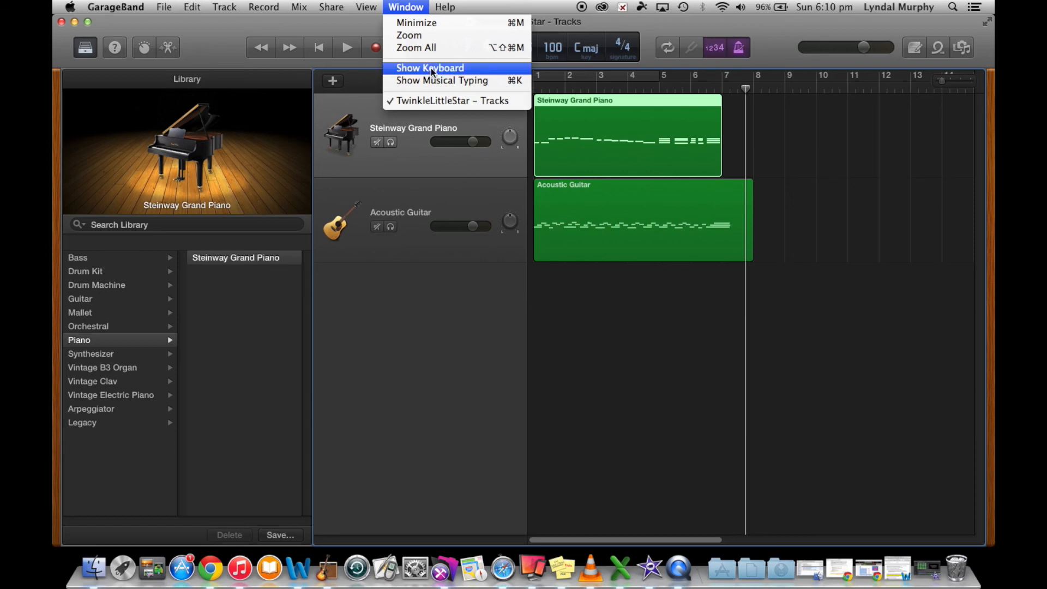
left_click(401, 357)
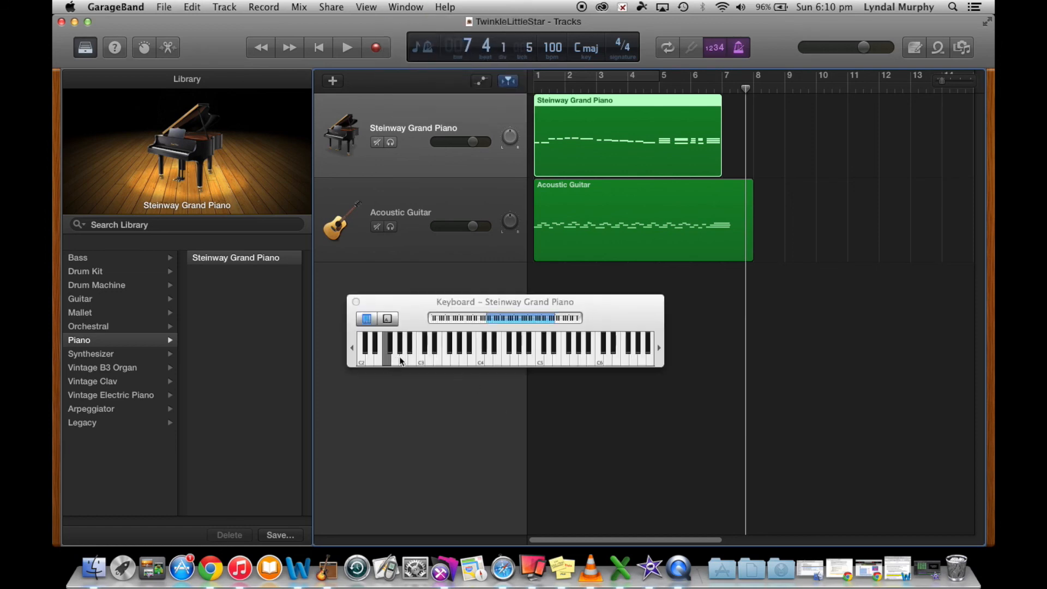
left_click(450, 349)
left_click(449, 362)
left_click(483, 362)
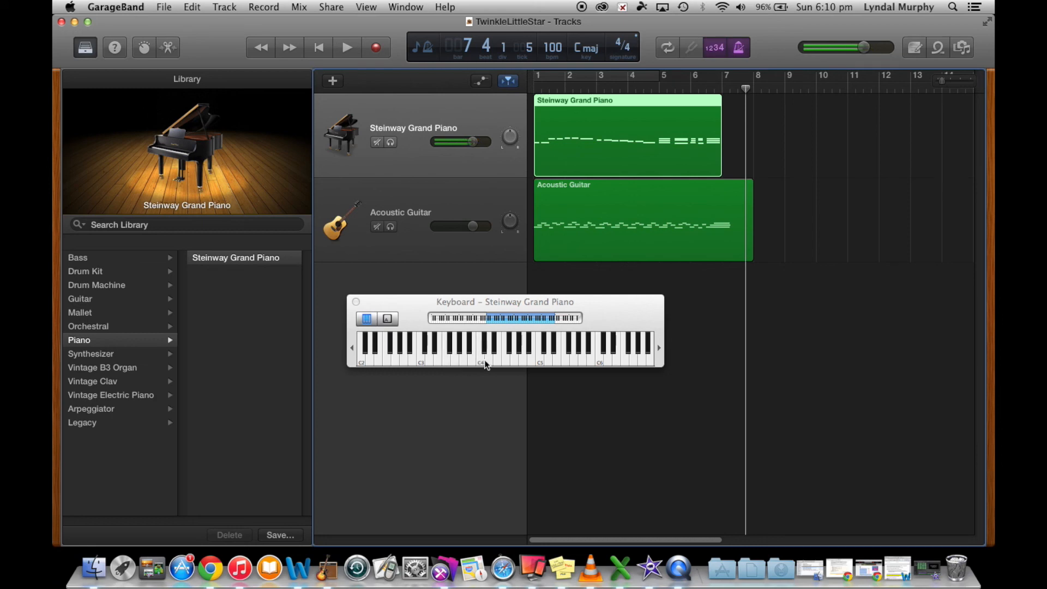
left_click(440, 363)
left_click(556, 361)
- Switch the on-screen keyboard to Musical Typing, play the notes mapped to A, D, F and G, and close it
left_click(394, 320)
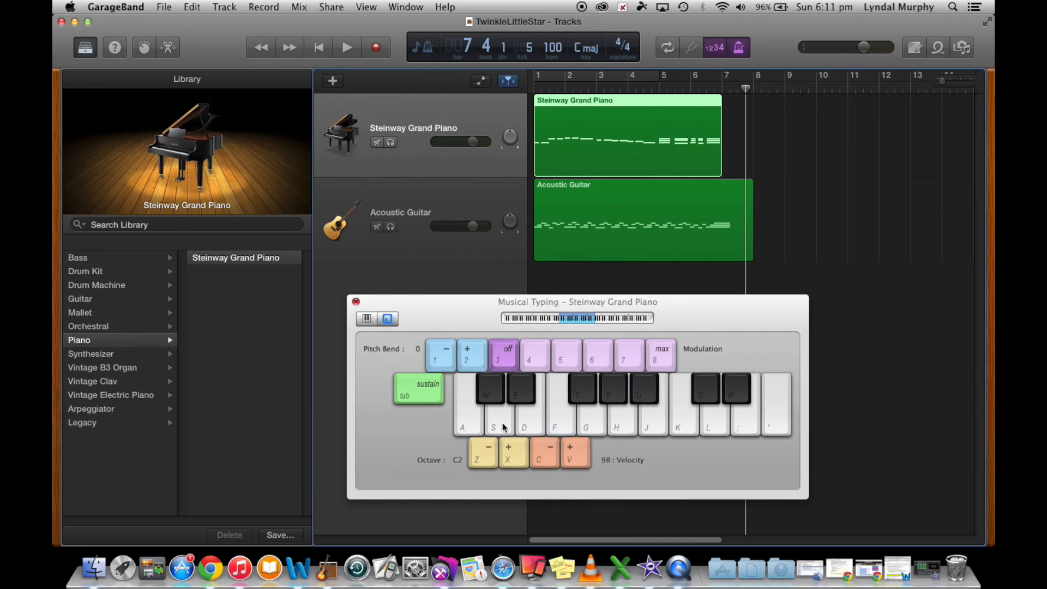
key("a")
key("d")
key("f")
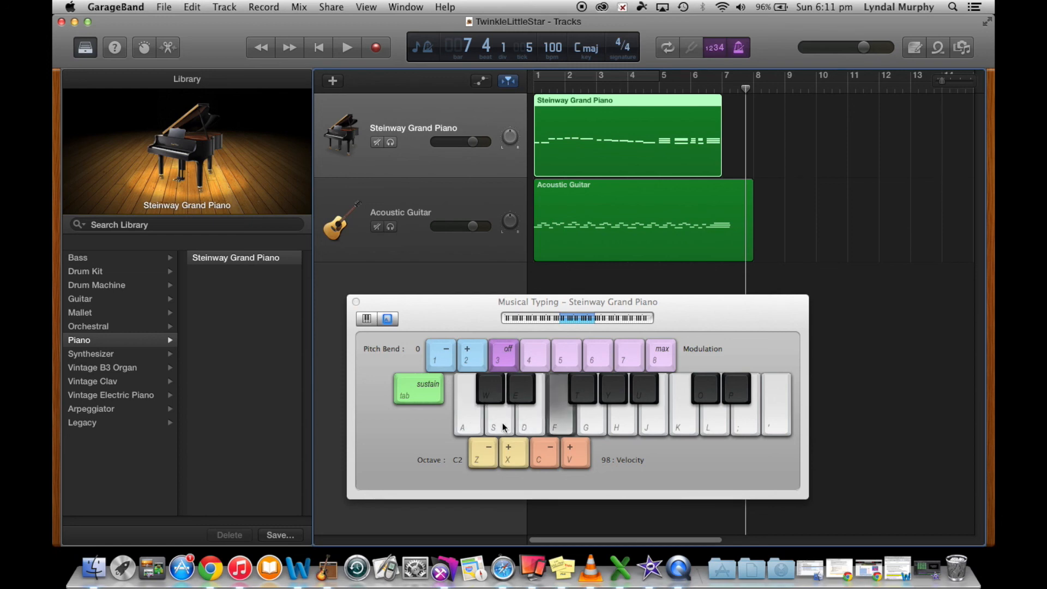
key("g")
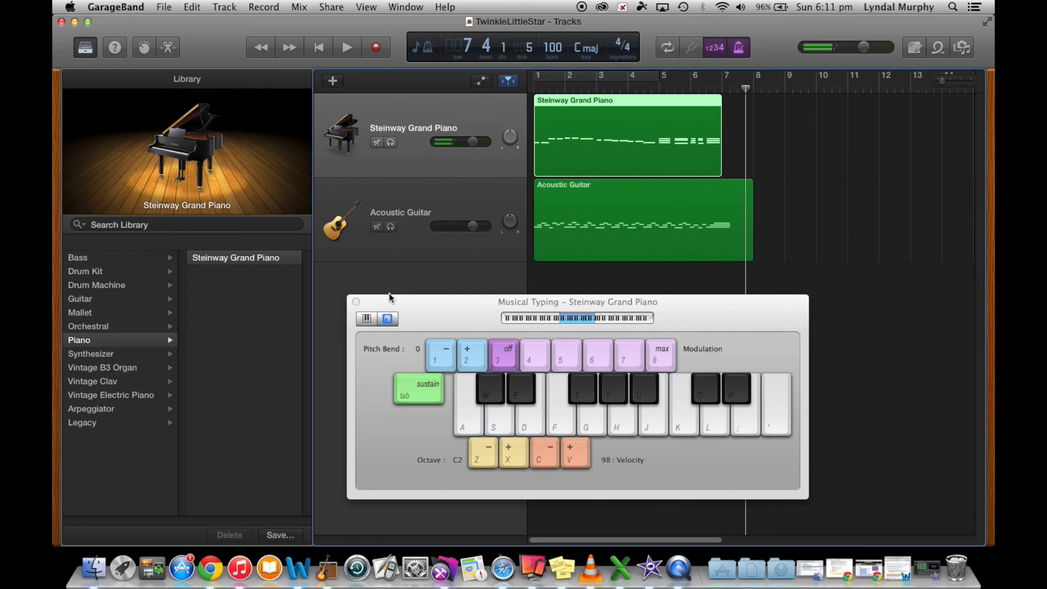
left_click(355, 302)
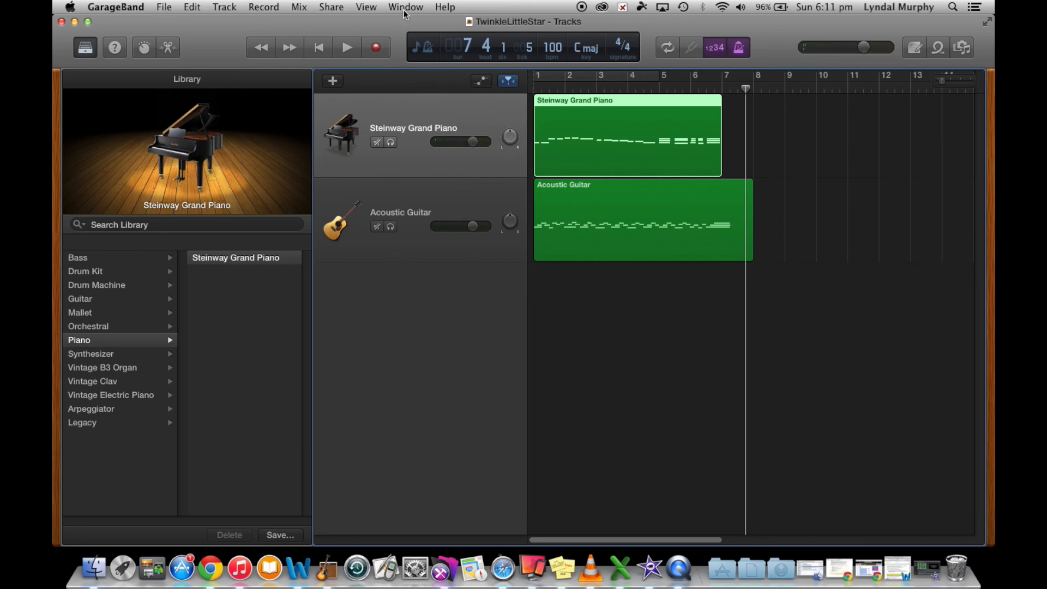
left_click(404, 10)
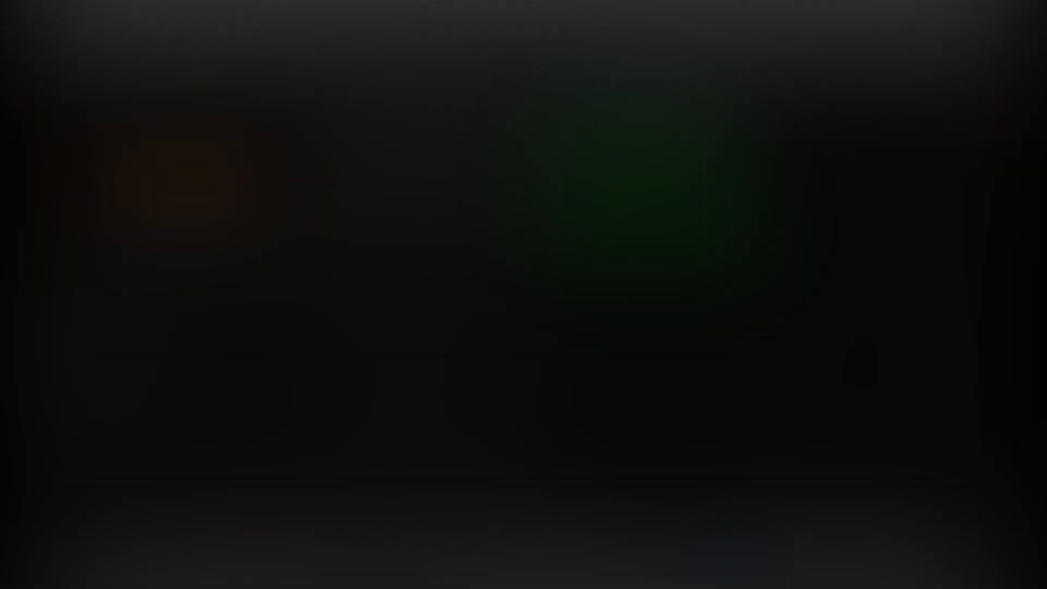